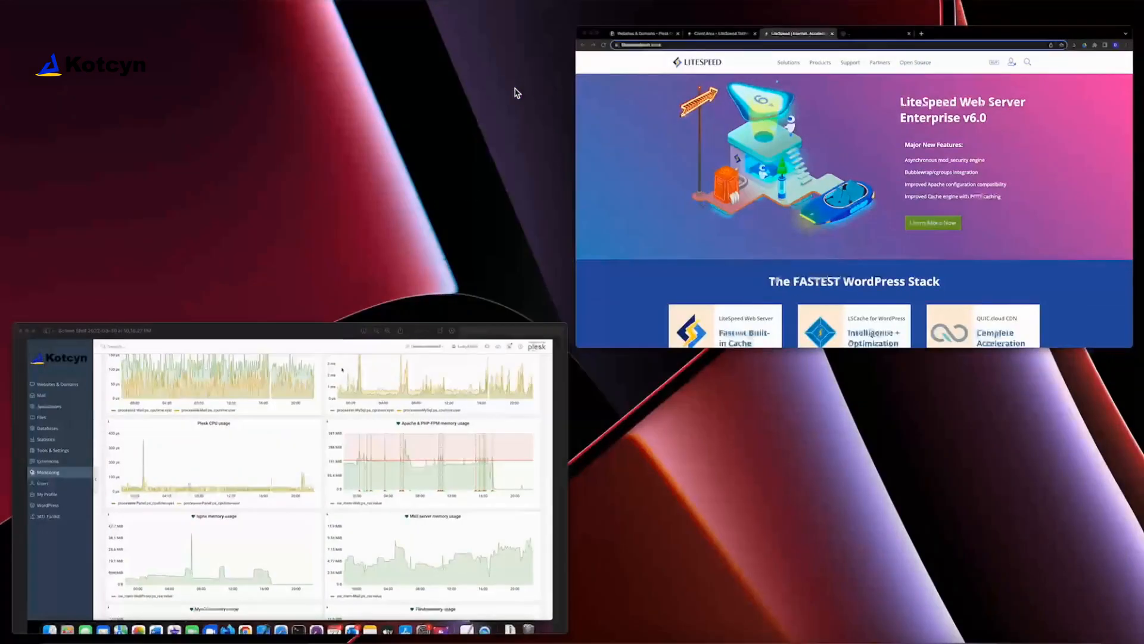
# Examine the Plesk monitoring graphs, especially Apache & PHP-FPM memory usage, then close the screenshot.
pyautogui.click(376, 383)
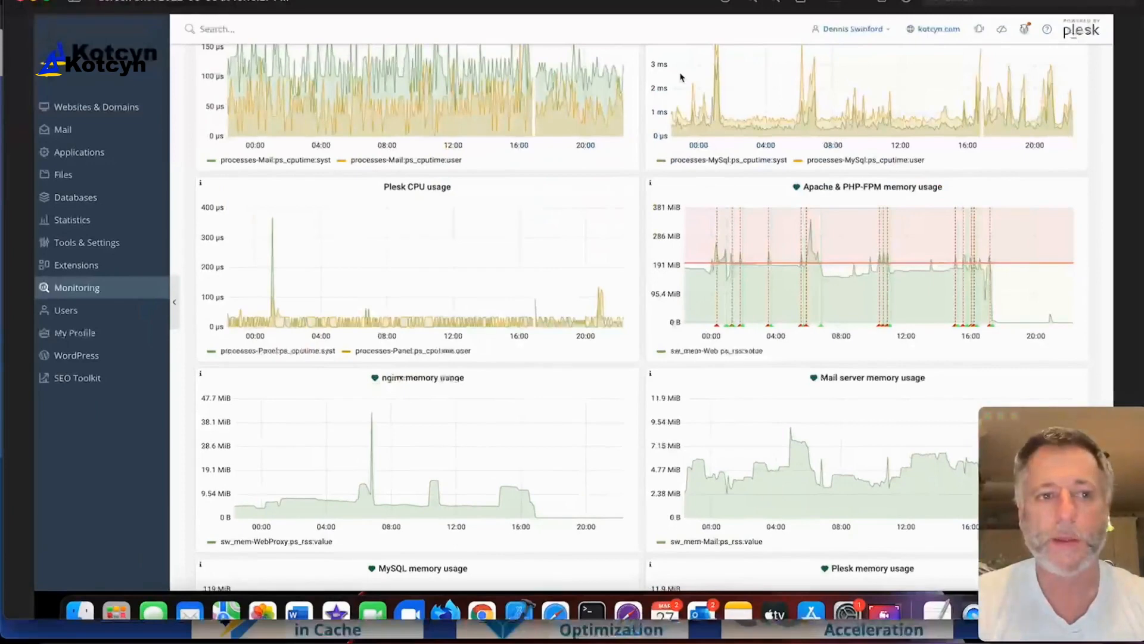
pyautogui.moveTo(283, 219); pyautogui.dragTo(116, 73)
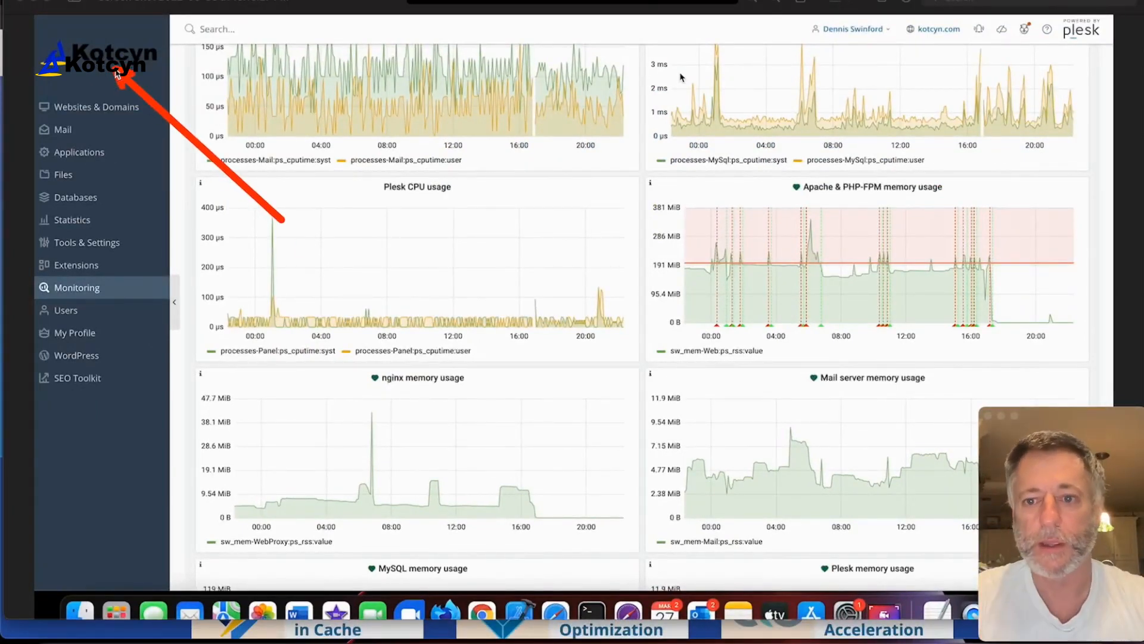
pyautogui.moveTo(524, 144); pyautogui.dragTo(759, 186)
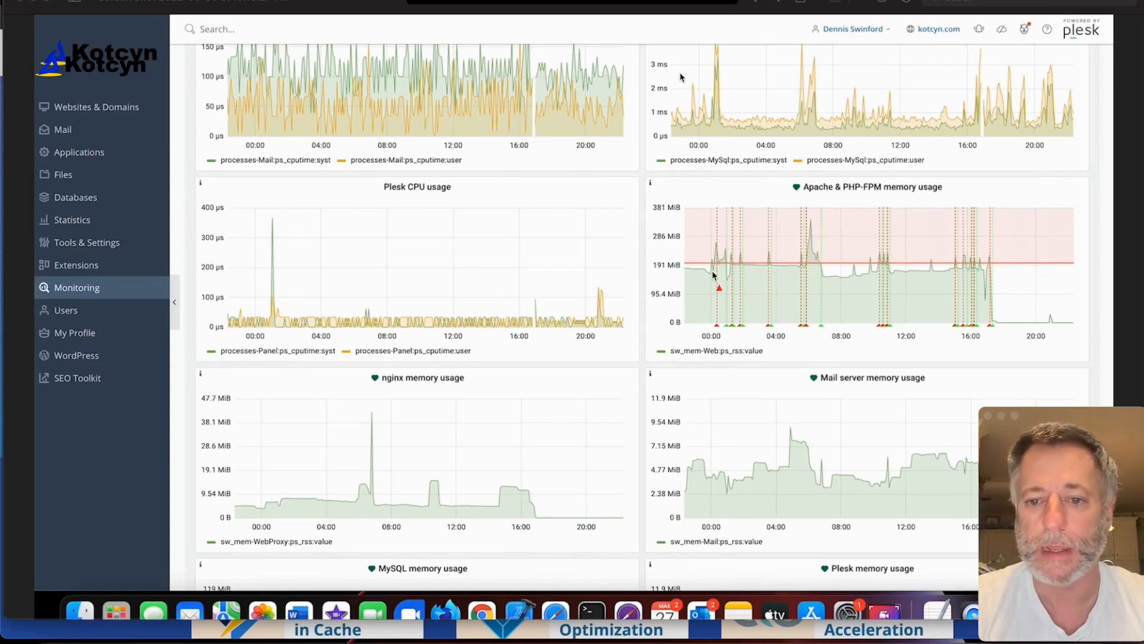
pyautogui.moveTo(560, 243); pyautogui.dragTo(703, 257)
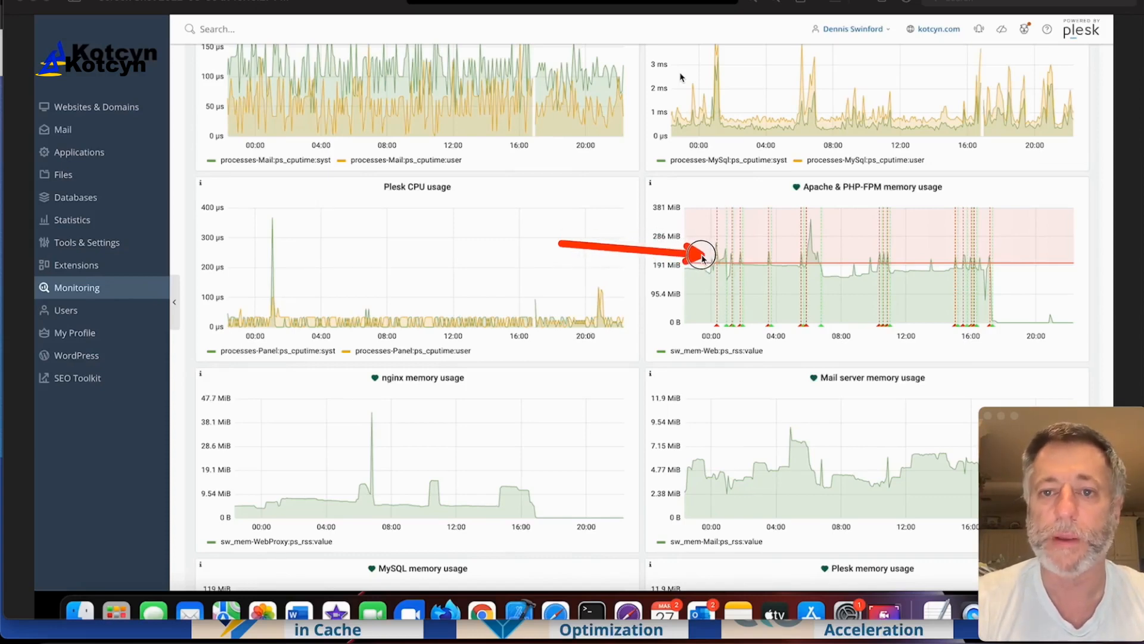
pyautogui.moveTo(702, 259); pyautogui.dragTo(701, 260)
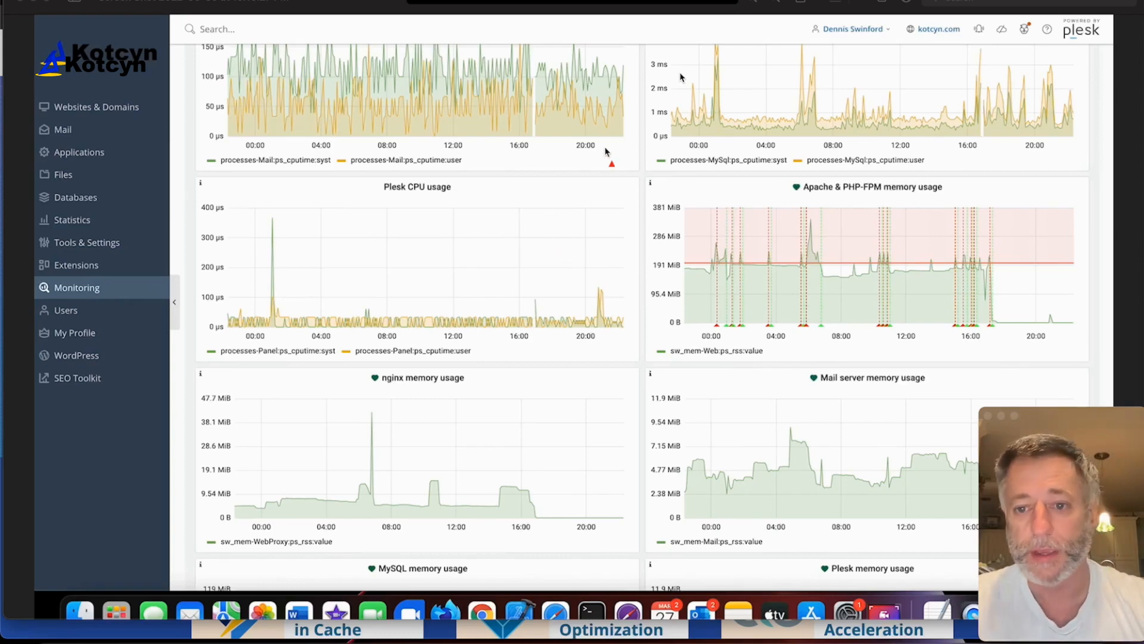
pyautogui.moveTo(541, 102); pyautogui.dragTo(699, 245)
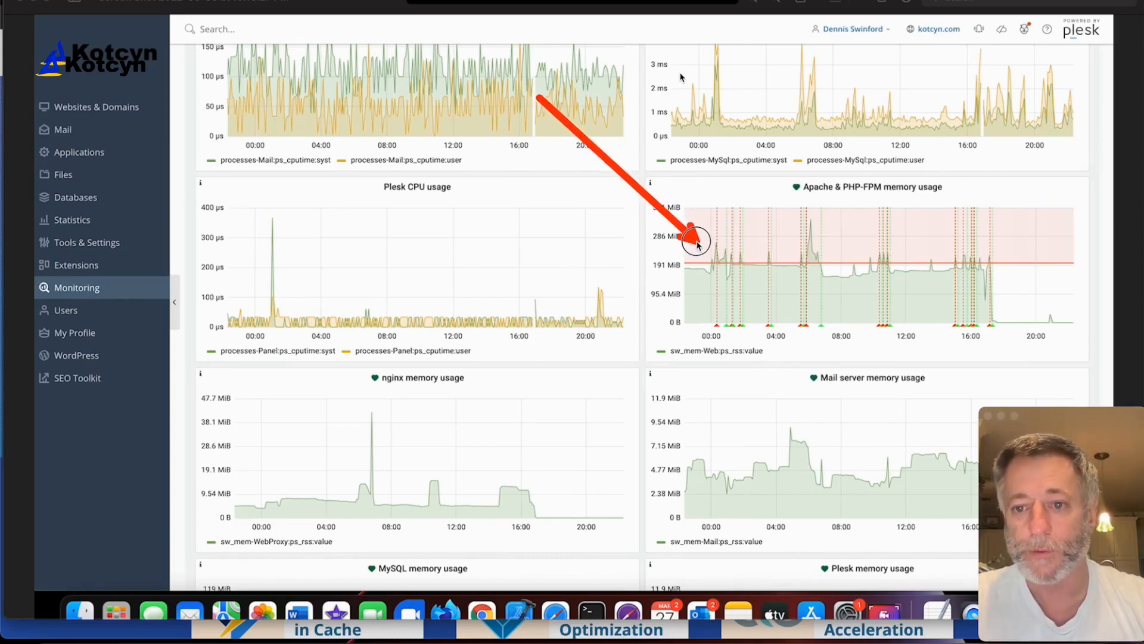
pyautogui.moveTo(698, 96); pyautogui.dragTo(783, 167)
pyautogui.moveTo(1058, 258); pyautogui.dragTo(1001, 258)
pyautogui.moveTo(599, 235); pyautogui.dragTo(693, 248)
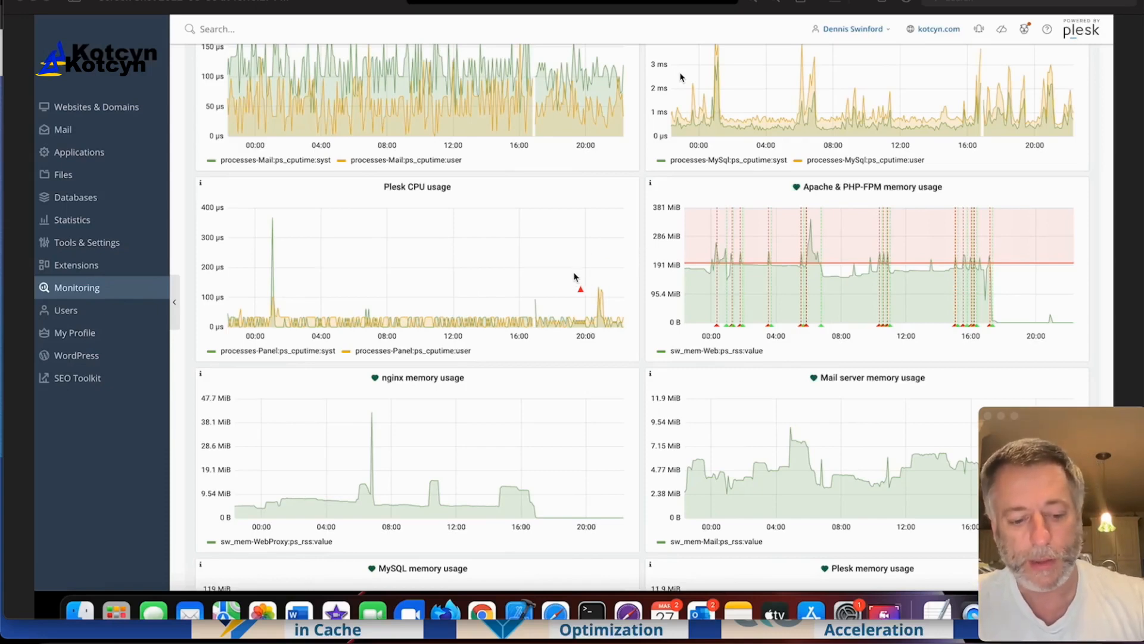
pyautogui.click(988, 416)
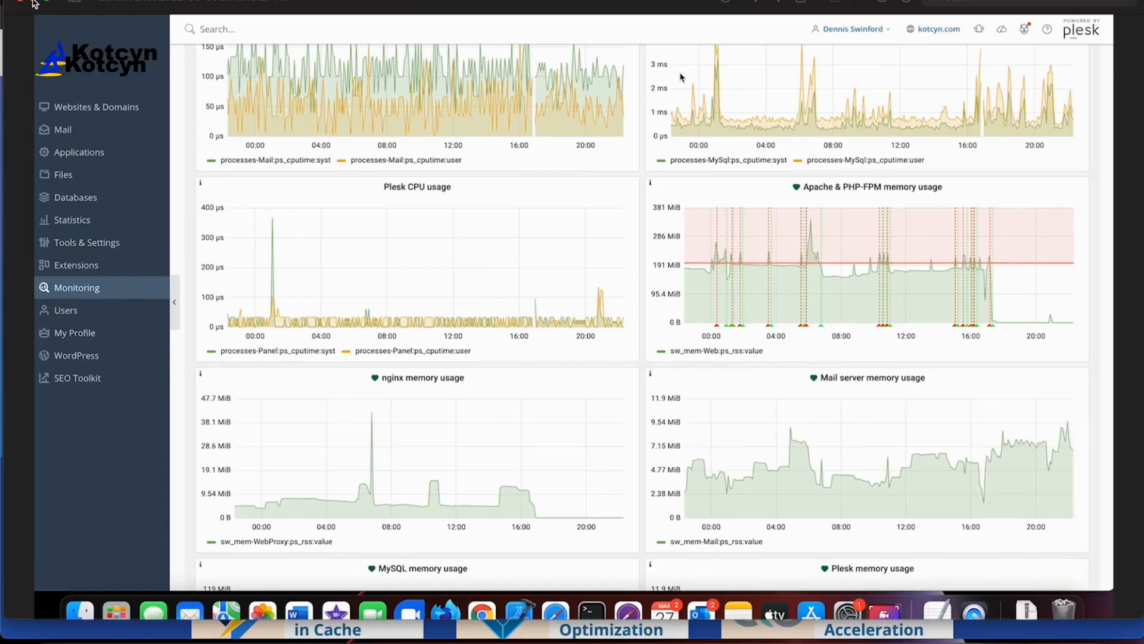
pyautogui.click(34, 4)
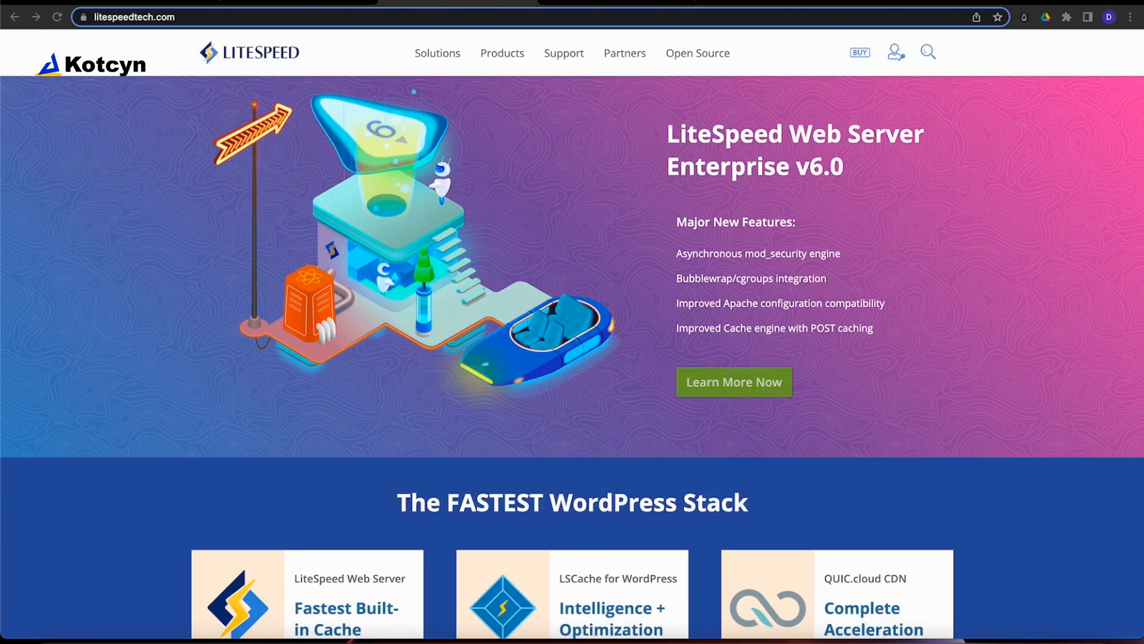
# In the browser, show the WordPress details of cyberpanel.xyz in Plesk and open its WordPress Toolkit.
pyautogui.click(158, 3)
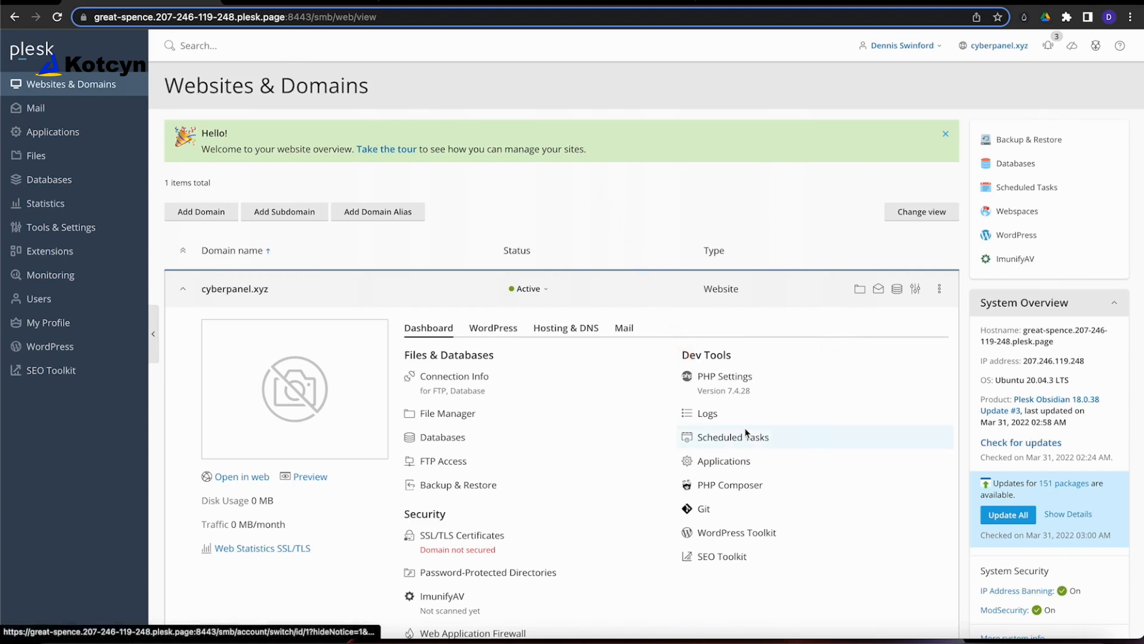
pyautogui.click(490, 329)
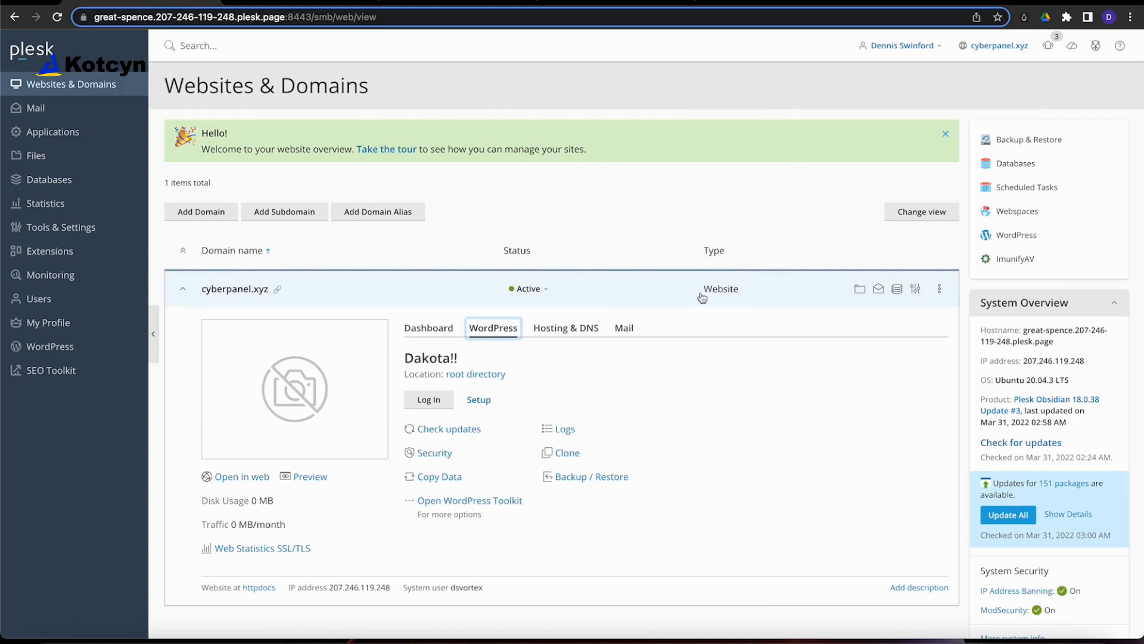
pyautogui.click(462, 501)
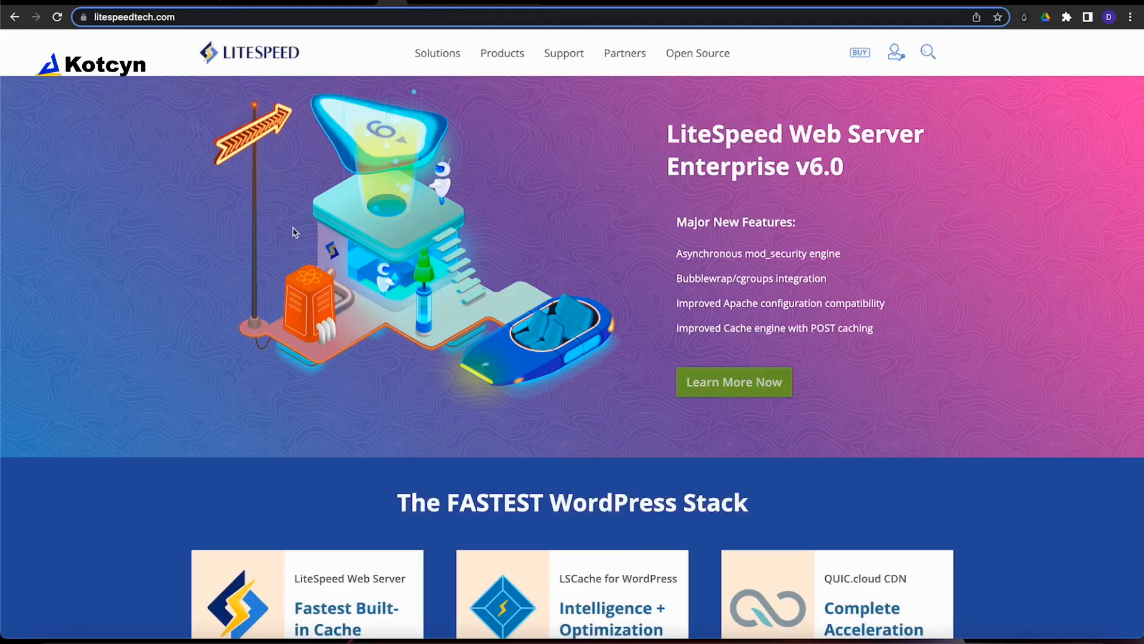
# Go to the LiteSpeed store's client area and start an order for new services.
pyautogui.moveTo(122, 210); pyautogui.dragTo(108, 34)
pyautogui.moveTo(524, 128); pyautogui.dragTo(659, 152)
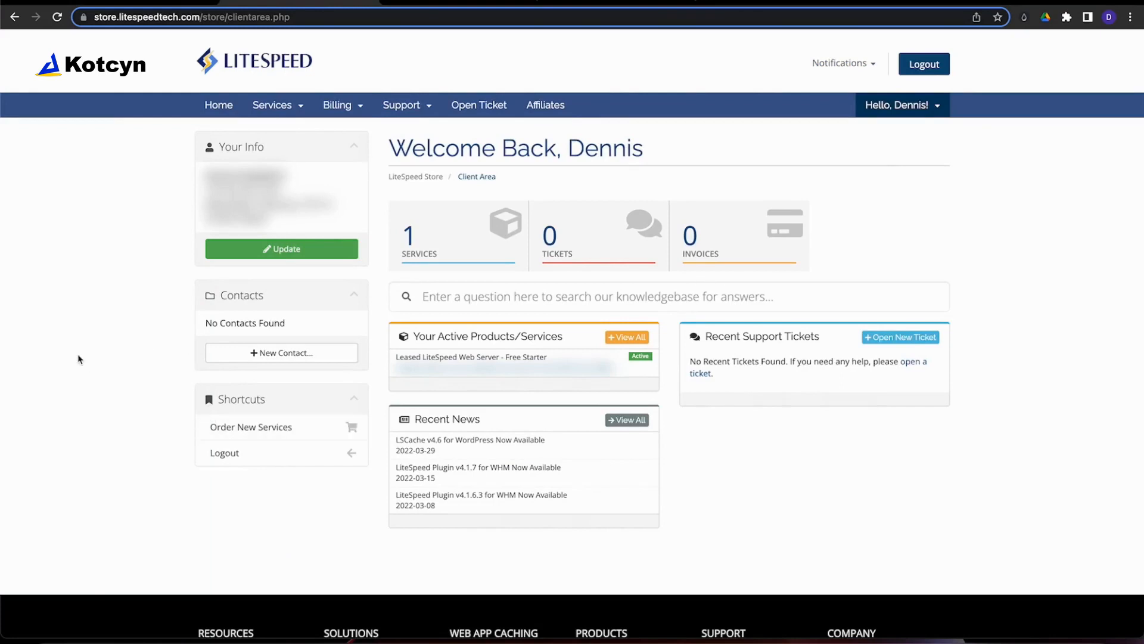
pyautogui.moveTo(72, 341)
pyautogui.mouseDown()
pyautogui.moveTo(172, 424)
pyautogui.moveTo(197, 428)
pyautogui.mouseUp()
pyautogui.click(274, 426)
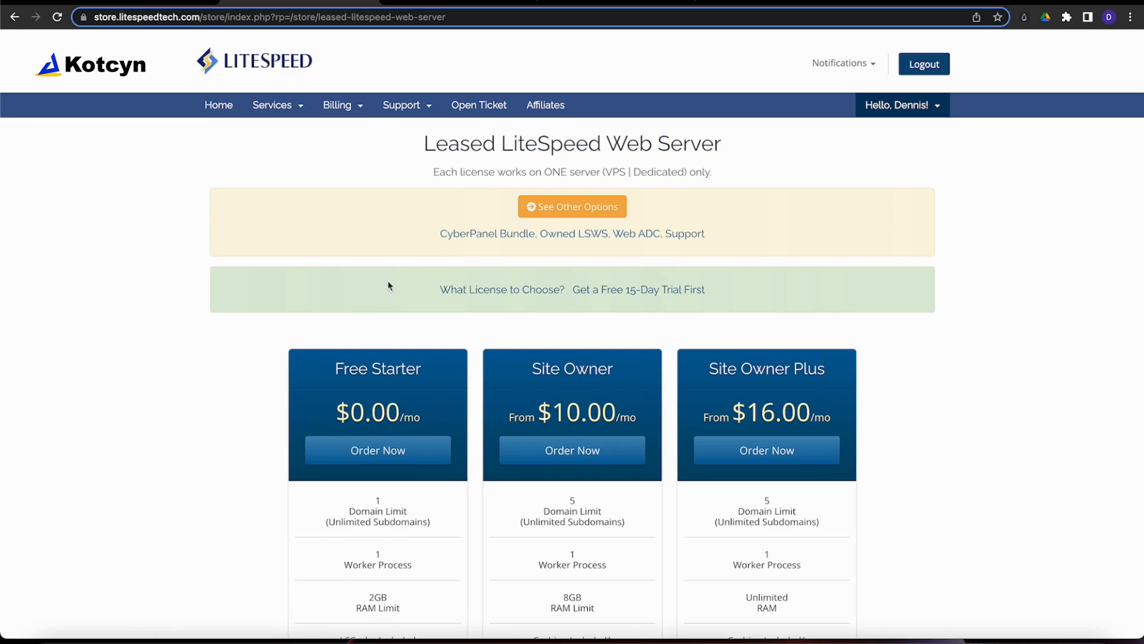
# Open the LiteSpeed Web Server pricing page from the products overview on litespeedtech.com and view the monthly plans.
pyautogui.click(490, 3)
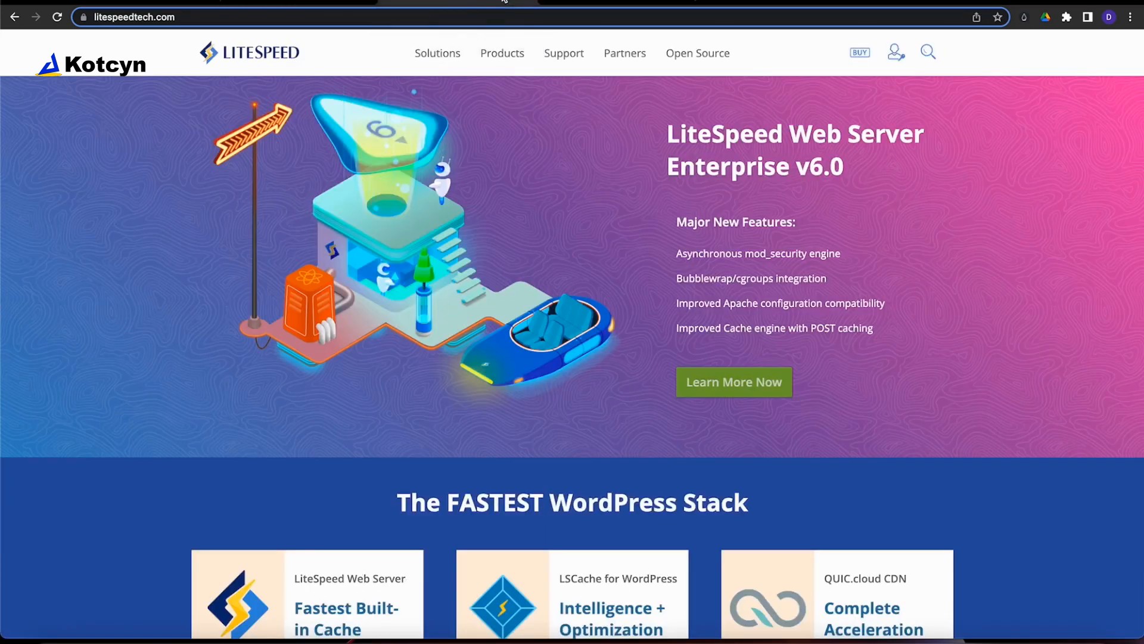
pyautogui.click(514, 60)
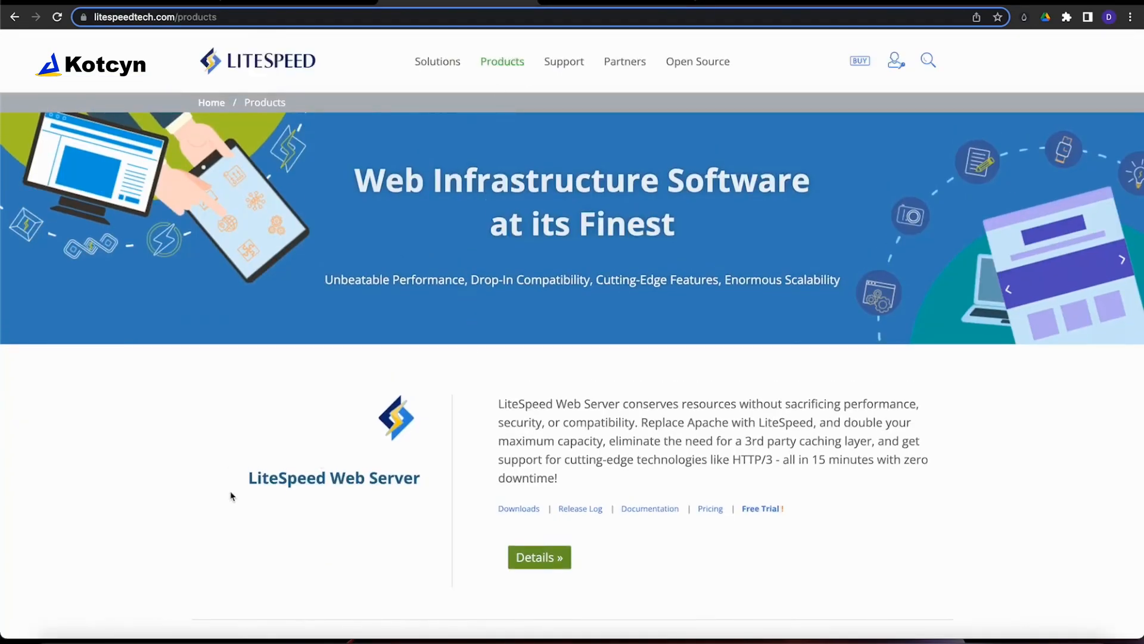
pyautogui.click(703, 512)
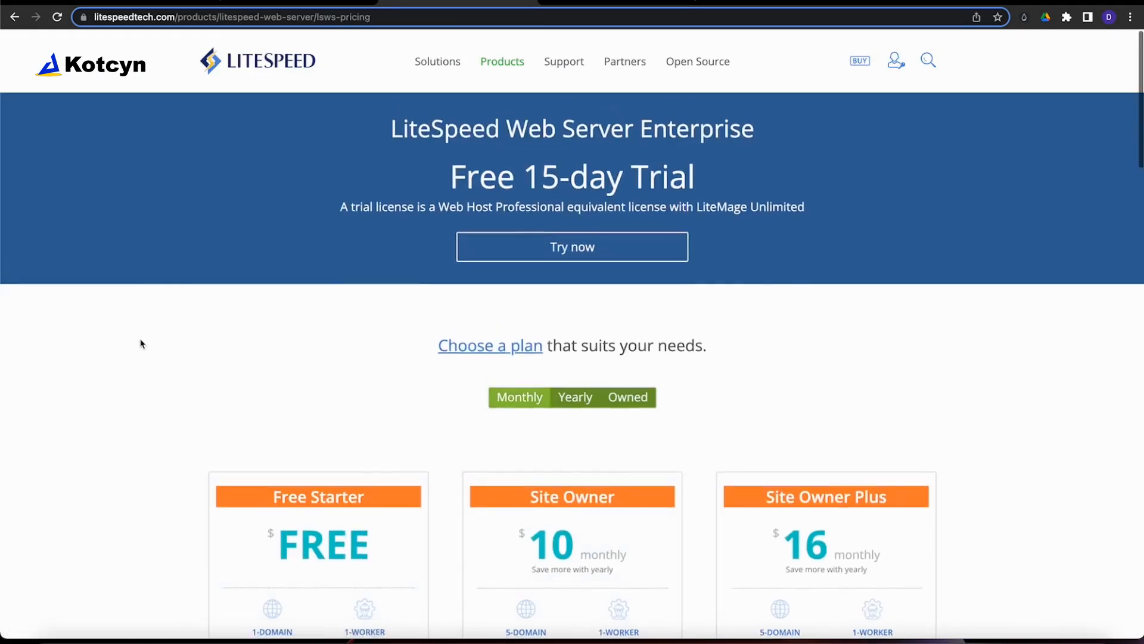
pyautogui.scroll(-10, 141, 344)
pyautogui.scroll(-5, 142, 344)
pyautogui.scroll(-3, 142, 344)
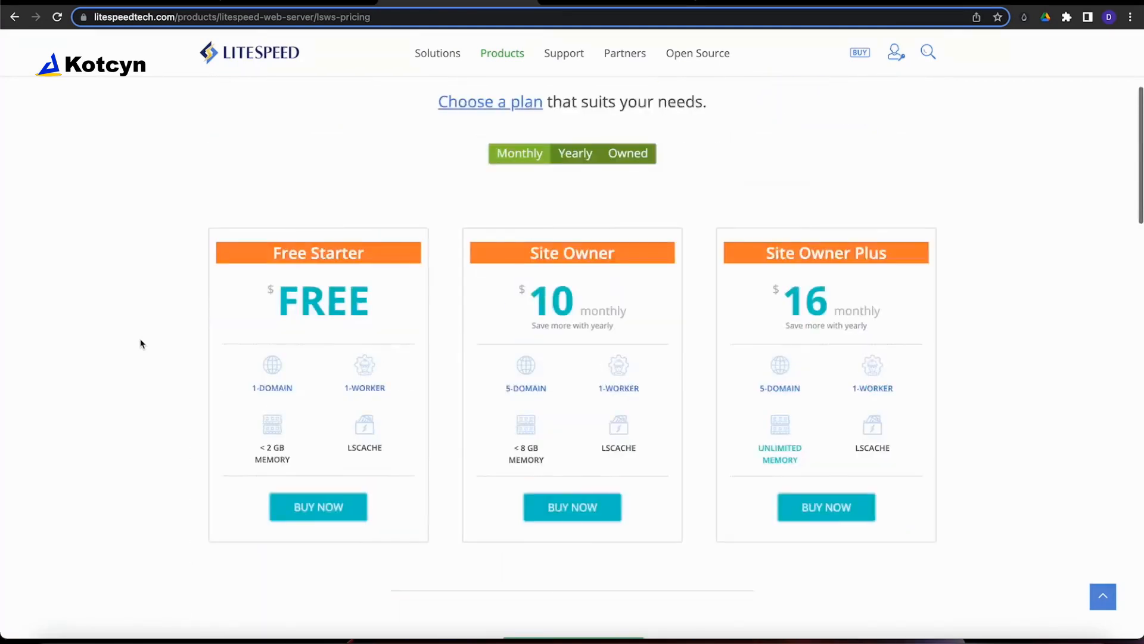
pyautogui.scroll(-1, 141, 344)
pyautogui.scroll(-1, 141, 344)
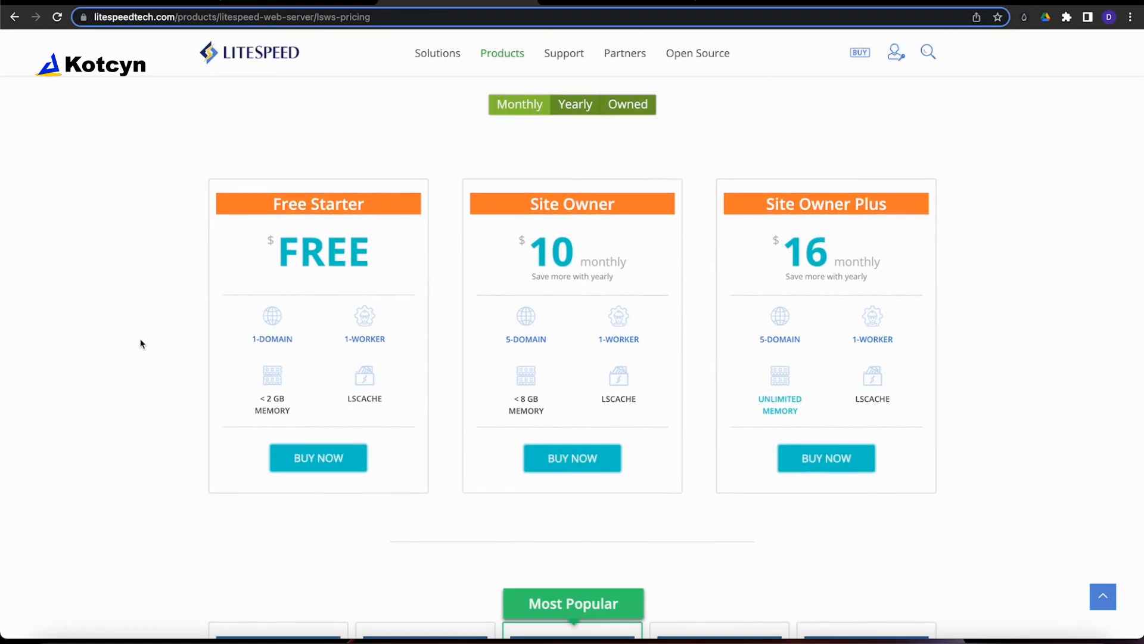
# Compare the owned, yearly and monthly license plans, and examine the Free Starter plan's domain and memory limits.
pyautogui.click(627, 106)
pyautogui.click(584, 112)
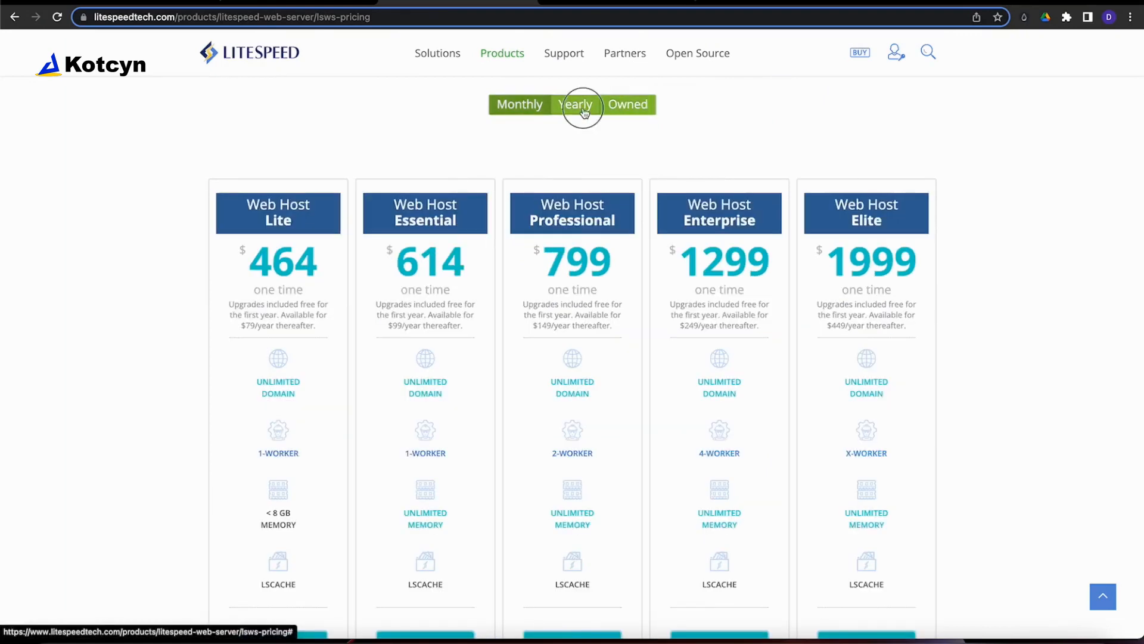
pyautogui.click(529, 108)
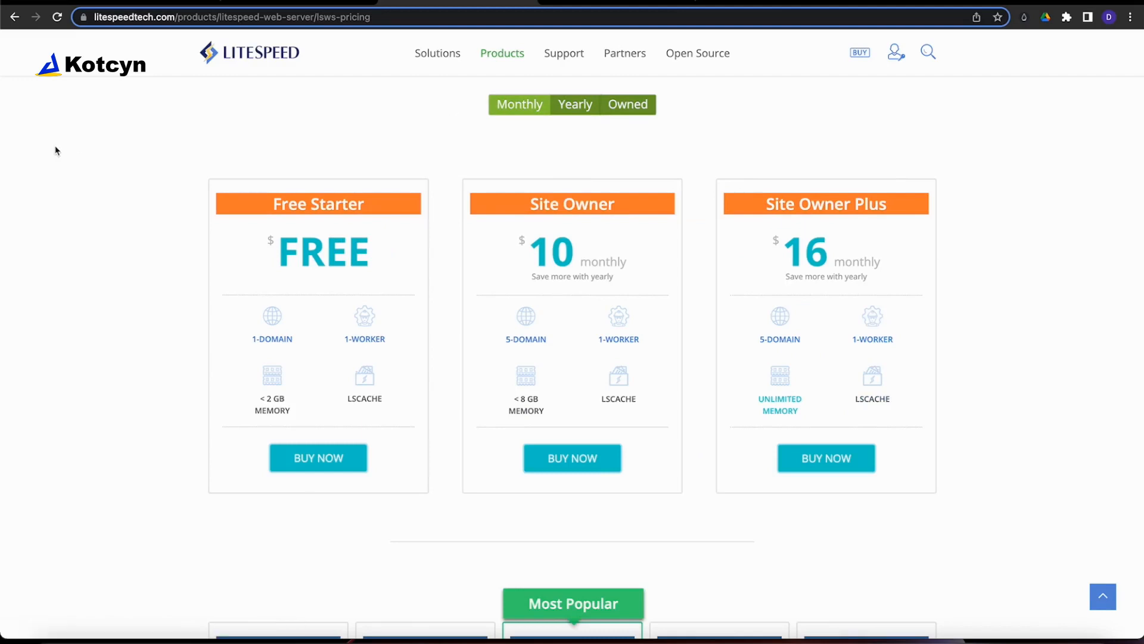
pyautogui.moveTo(45, 105); pyautogui.dragTo(204, 196)
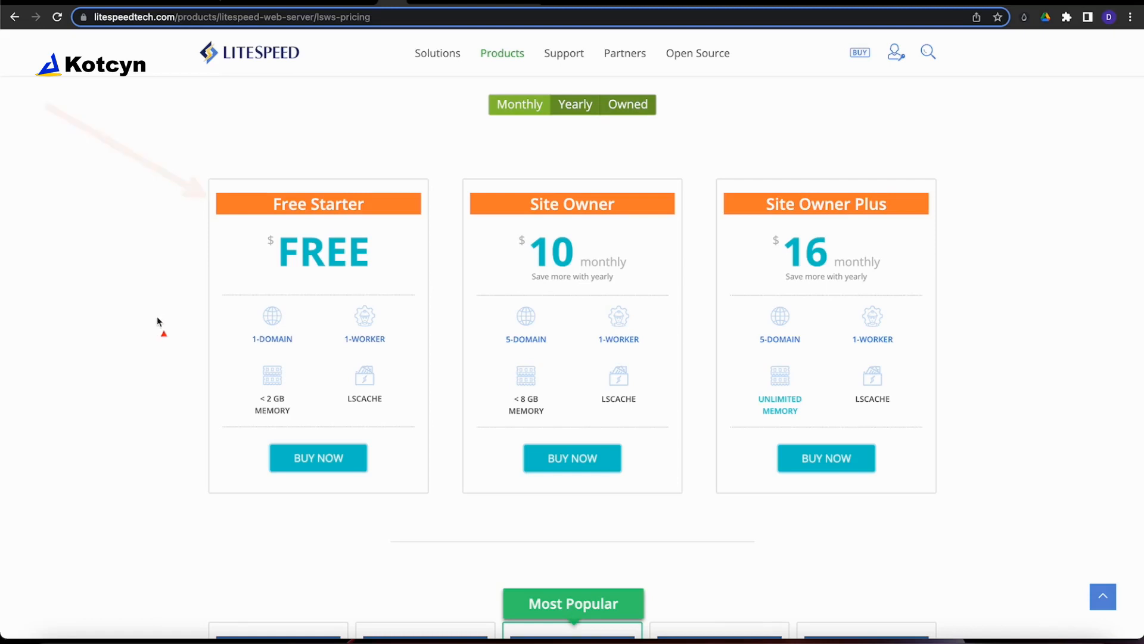
pyautogui.moveTo(160, 321); pyautogui.dragTo(251, 374)
pyautogui.moveTo(178, 281); pyautogui.dragTo(243, 325)
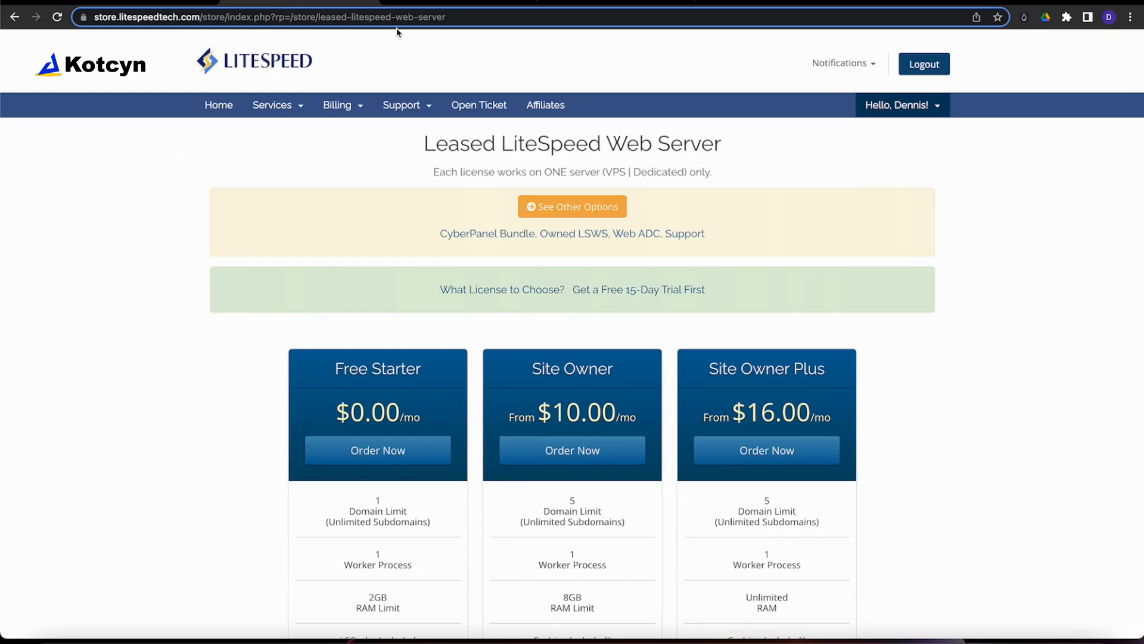
# In the store's Leased LiteSpeed Web Server listing, examine the Free Starter plan's price, limits and caching against Site Owner.
pyautogui.scroll(-3, 100, 169)
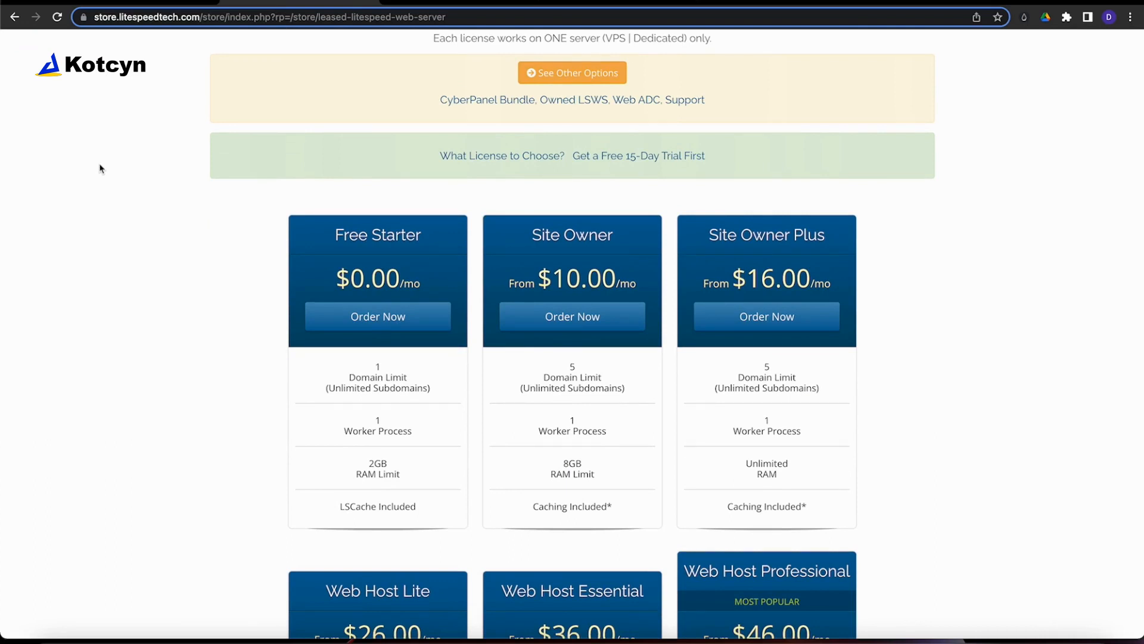
pyautogui.click(75, 123)
pyautogui.click(95, 134)
pyautogui.moveTo(96, 135); pyautogui.dragTo(295, 280)
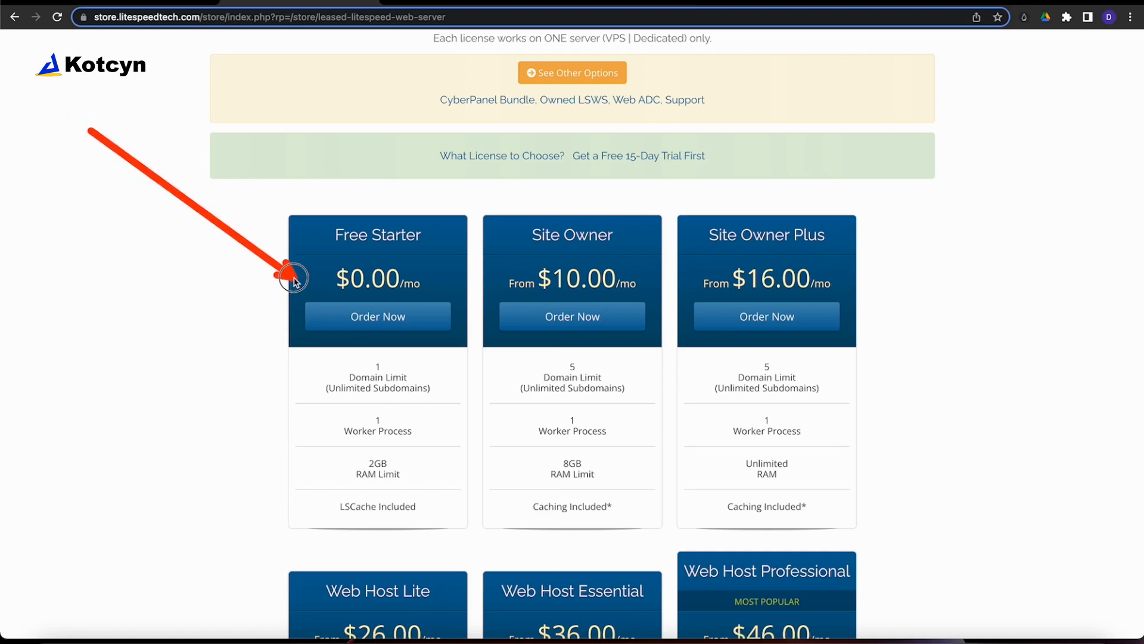
pyautogui.moveTo(119, 371); pyautogui.dragTo(297, 392)
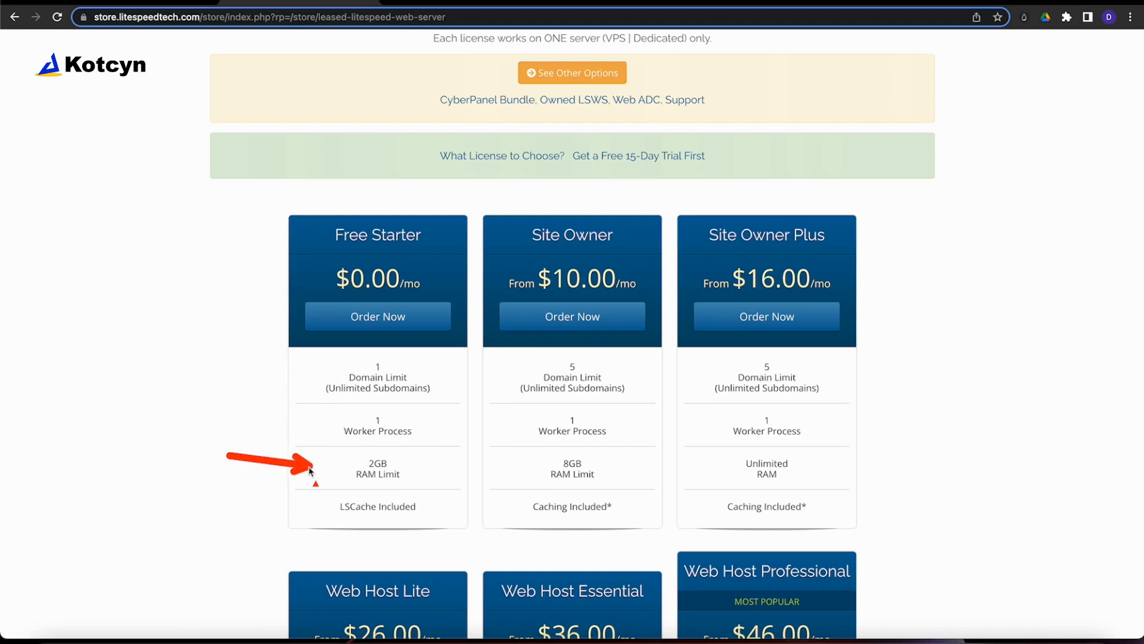
pyautogui.moveTo(236, 506); pyautogui.dragTo(320, 509)
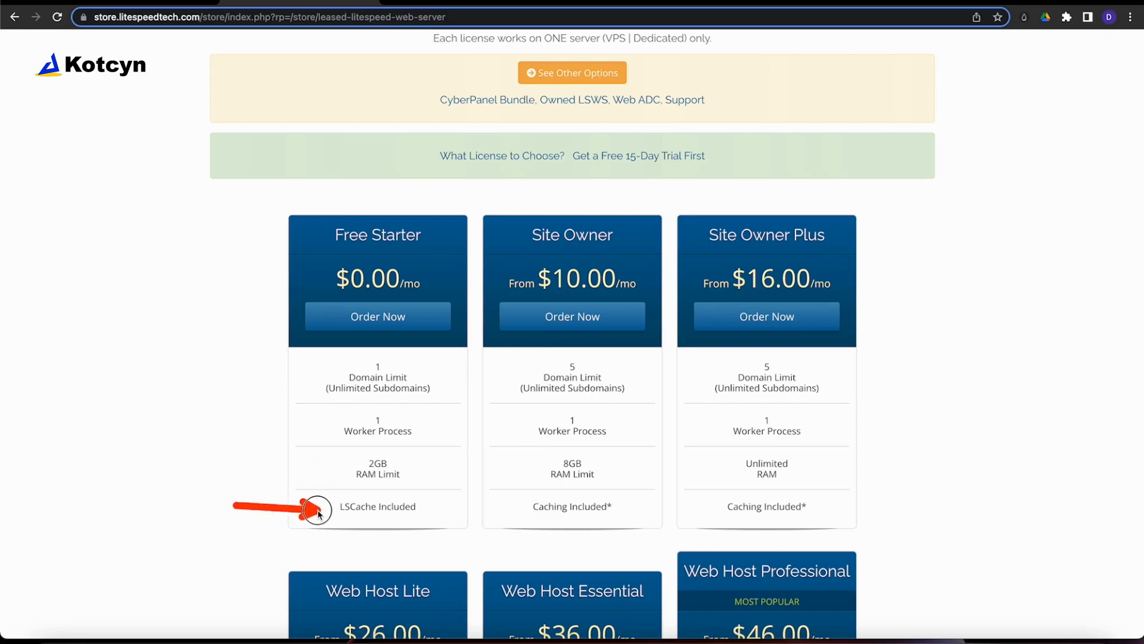
pyautogui.moveTo(505, 549); pyautogui.dragTo(535, 522)
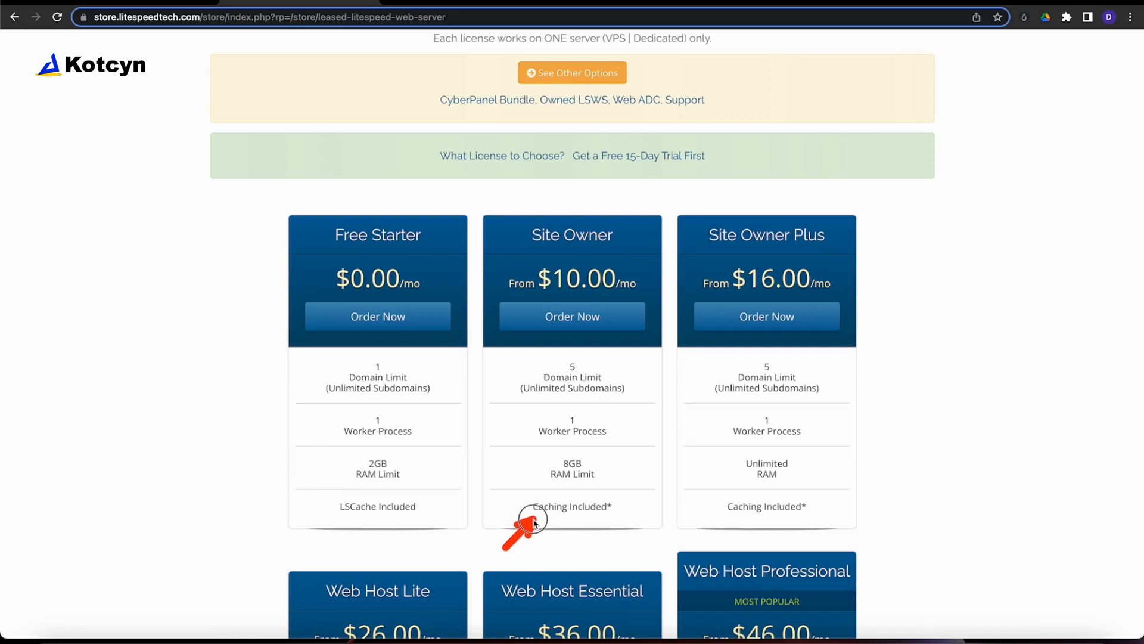
pyautogui.hotkey('ctrl', 'a')
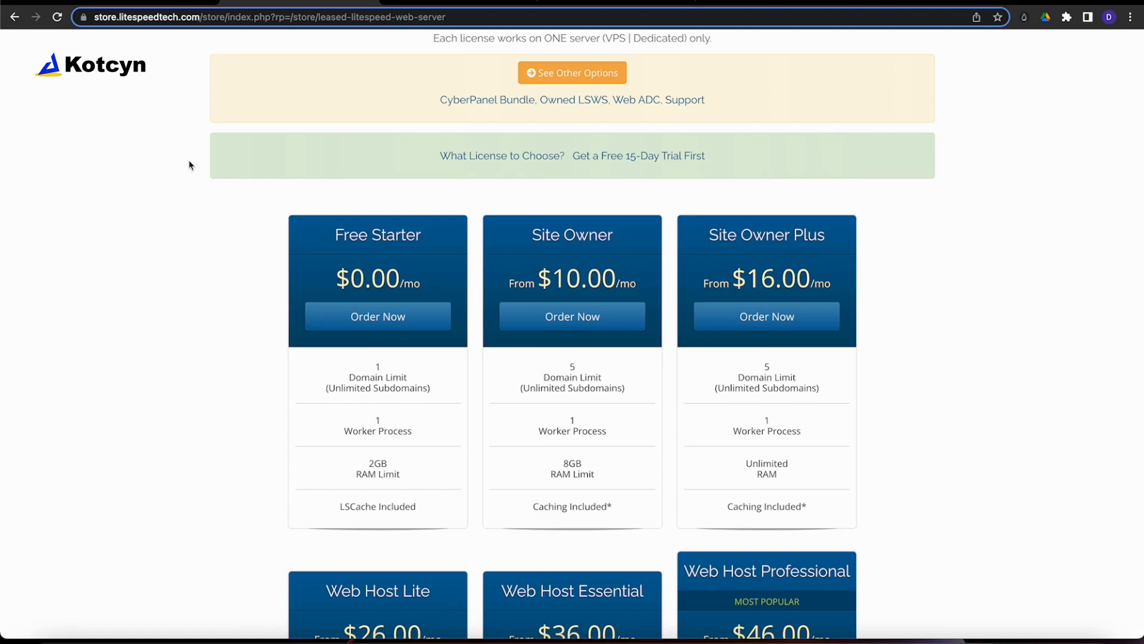
# Add the Free Starter leased LiteSpeed Web Server license to the cart and proceed to checkout.
pyautogui.click(370, 328)
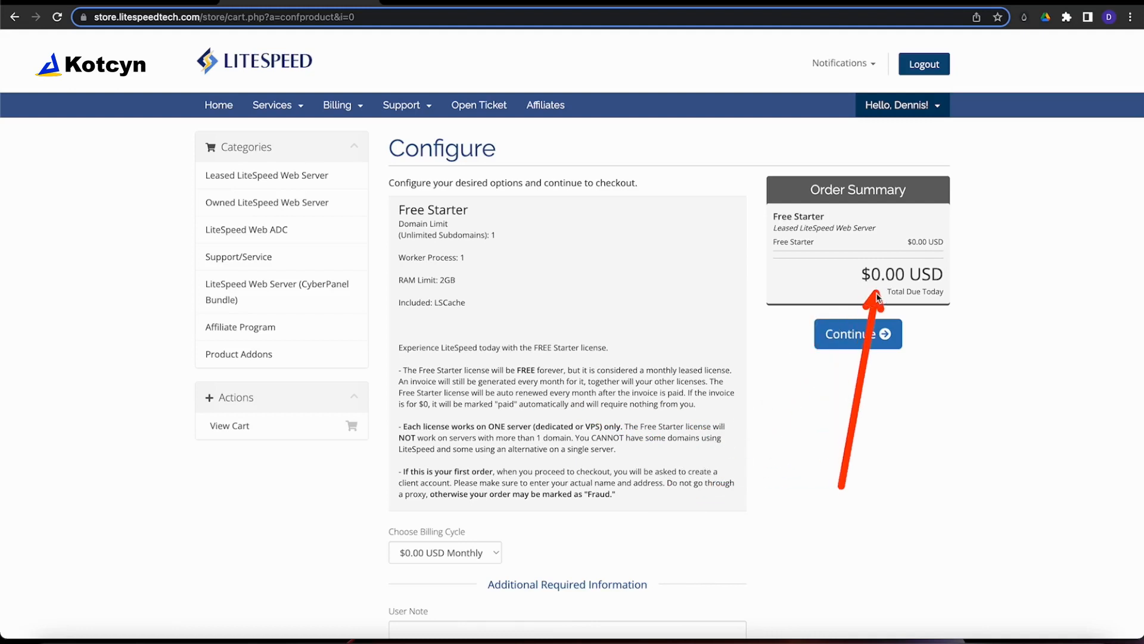
pyautogui.click(866, 339)
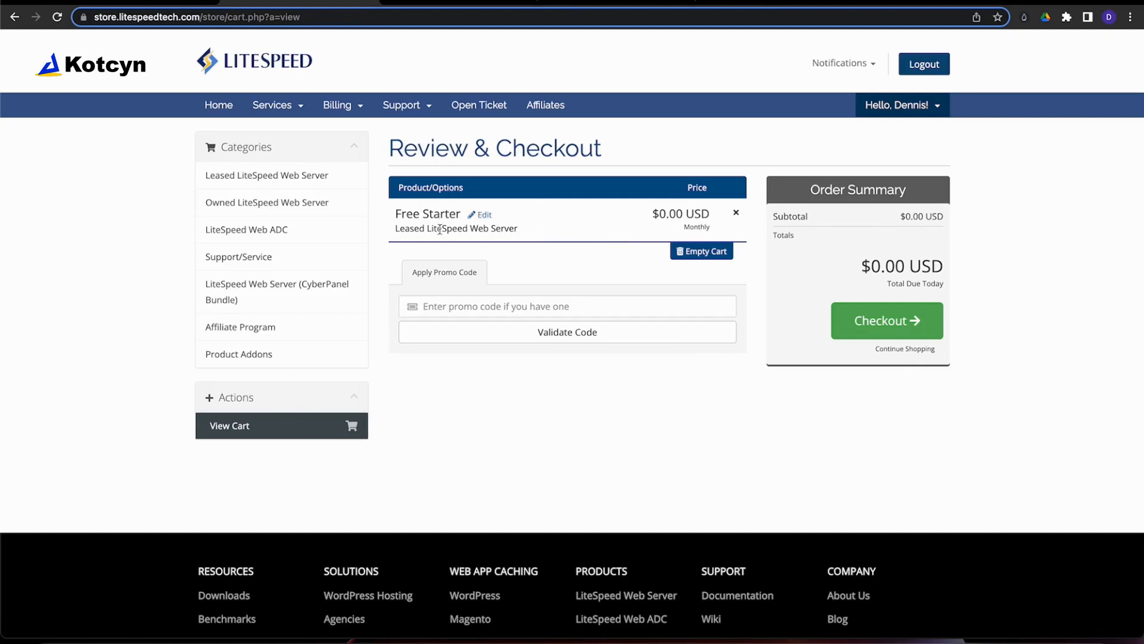
pyautogui.moveTo(610, 309)
pyautogui.mouseDown()
pyautogui.moveTo(545, 256)
pyautogui.moveTo(503, 241)
pyautogui.mouseUp()
pyautogui.moveTo(693, 288); pyautogui.dragTo(818, 323)
pyautogui.click(833, 322)
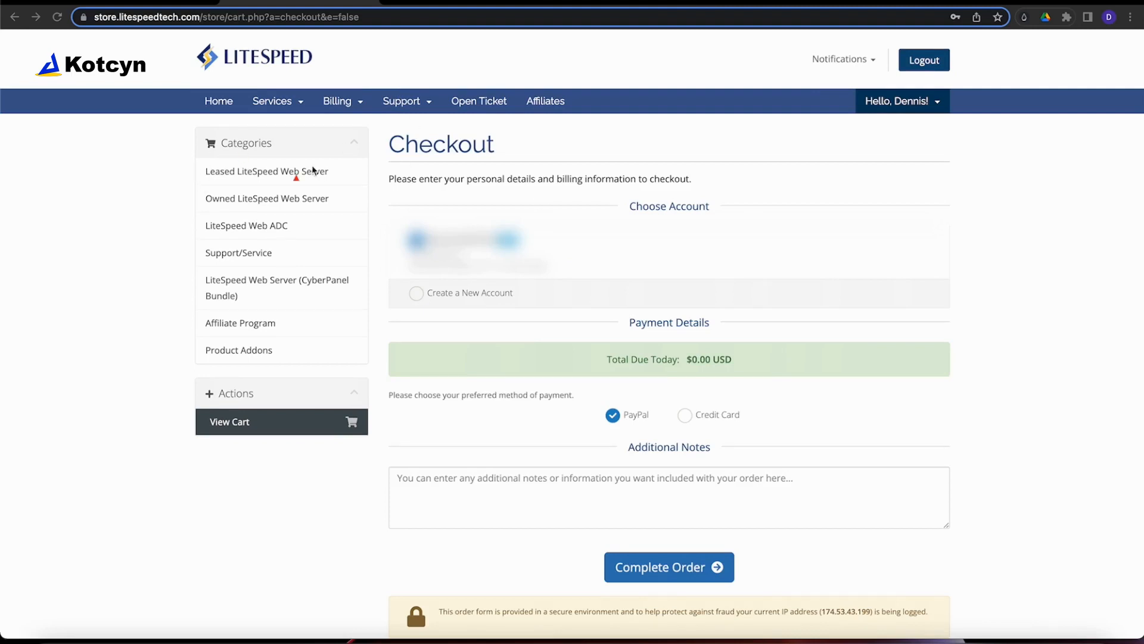
# Complete the Free Starter order with PayPal as the payment method and return to the client area.
pyautogui.moveTo(634, 246); pyautogui.dragTo(686, 345)
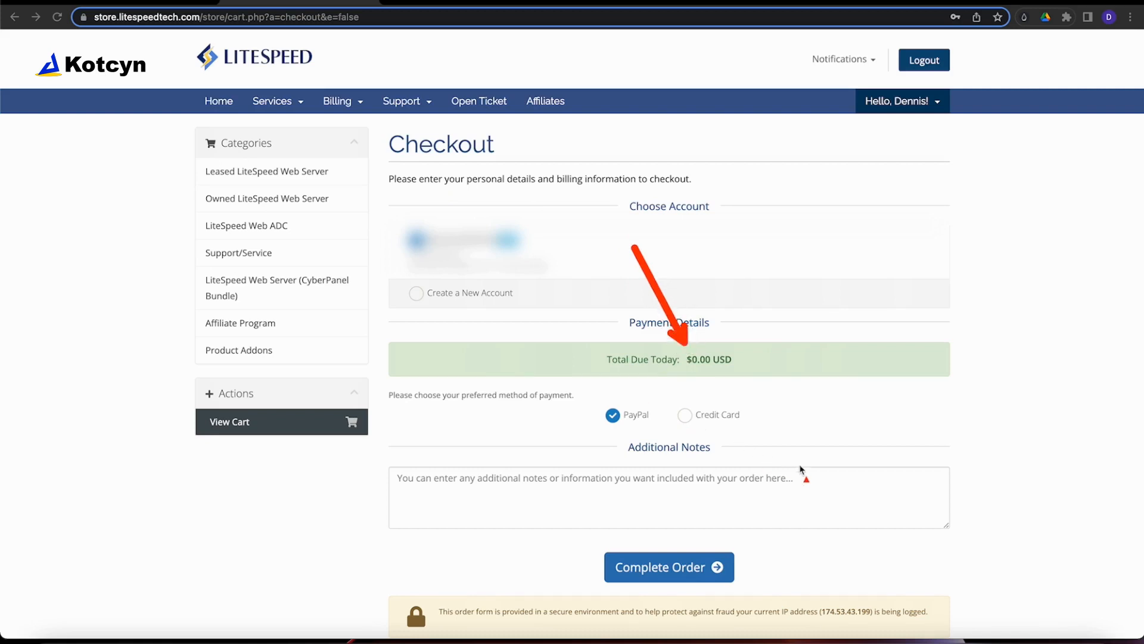
pyautogui.moveTo(879, 540); pyautogui.dragTo(703, 427)
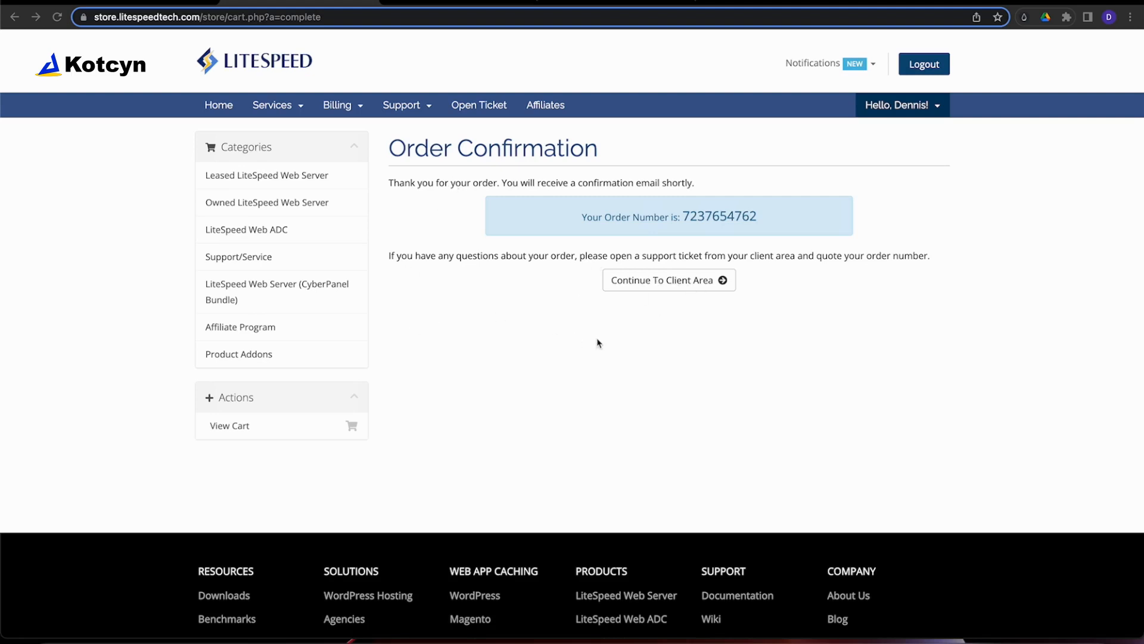
pyautogui.moveTo(445, 295); pyautogui.dragTo(448, 168)
pyautogui.moveTo(1009, 301)
pyautogui.mouseDown()
pyautogui.moveTo(998, 274)
pyautogui.moveTo(843, 230)
pyautogui.moveTo(780, 225)
pyautogui.mouseUp()
pyautogui.moveTo(883, 311)
pyautogui.mouseDown()
pyautogui.moveTo(841, 314)
pyautogui.moveTo(758, 286)
pyautogui.mouseUp()
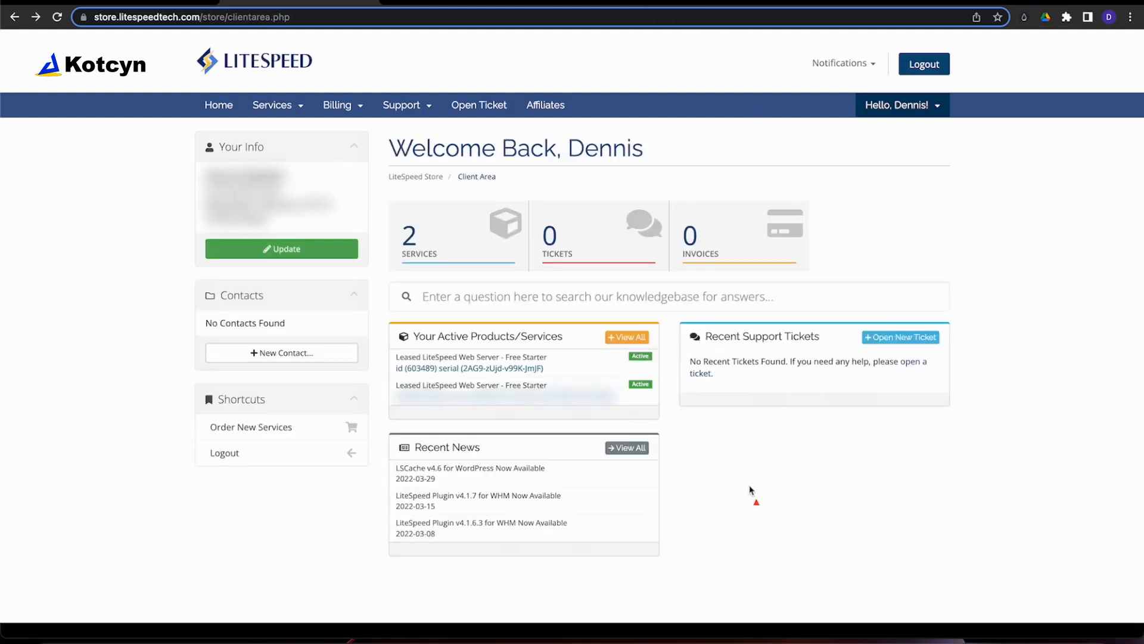
# Switch to the Plesk panel, search the extensions catalog for "litespeed" and open the LiteSpeed Extension page.
pyautogui.click(723, 469)
pyautogui.click(483, 272)
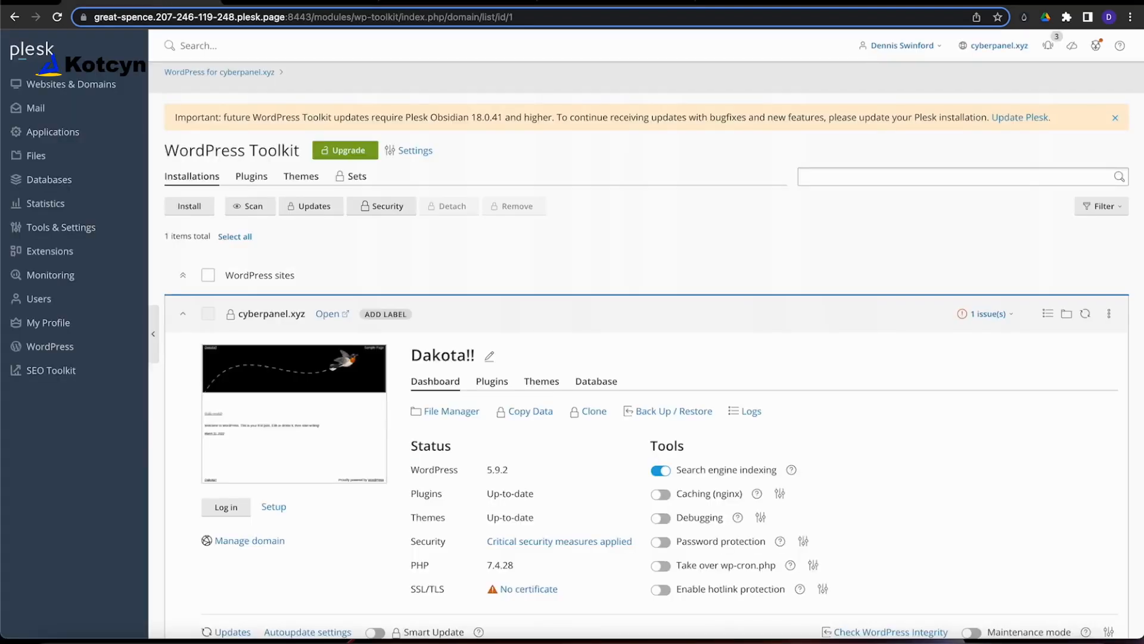
pyautogui.scroll(-1, 553, 496)
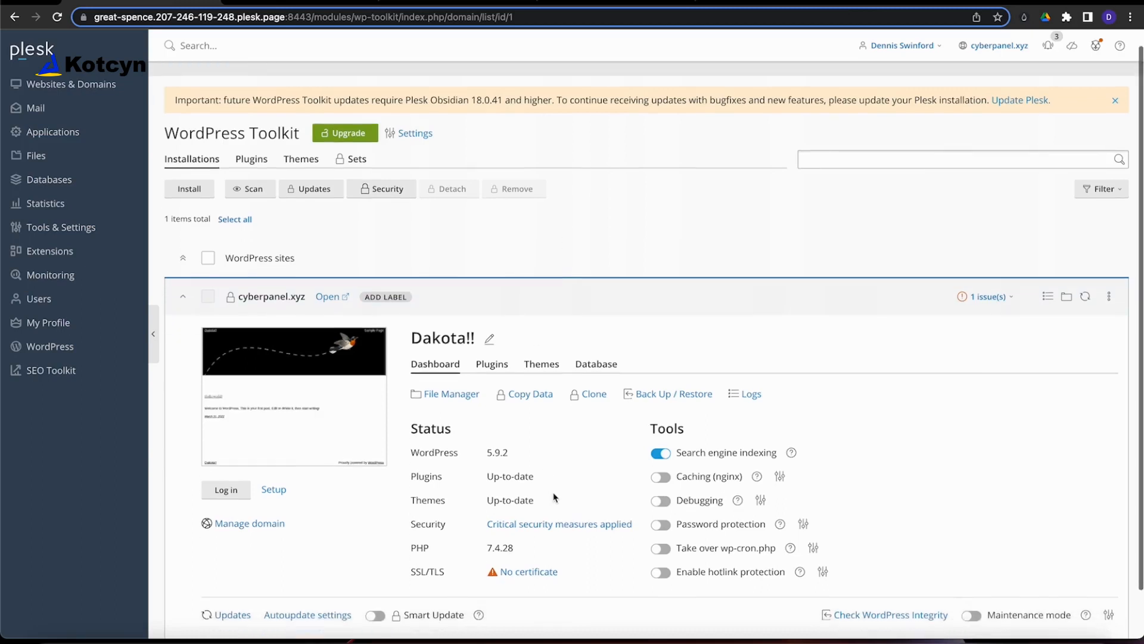
pyautogui.scroll(-1, 553, 496)
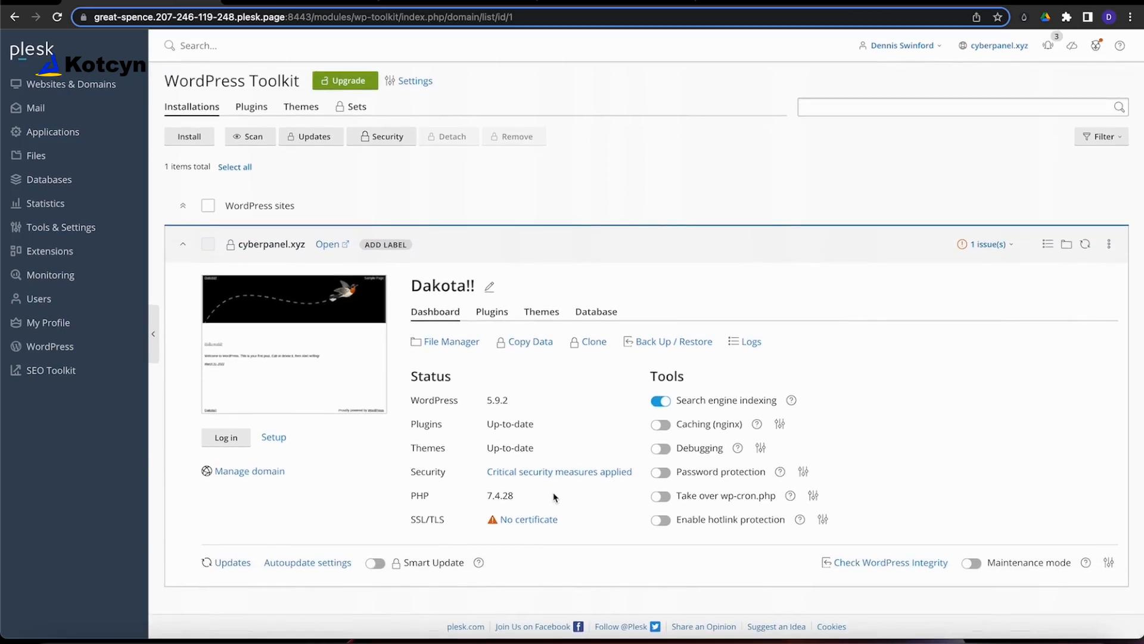
pyautogui.moveTo(399, 207)
pyautogui.mouseDown()
pyautogui.moveTo(161, 226)
pyautogui.moveTo(97, 249)
pyautogui.mouseUp()
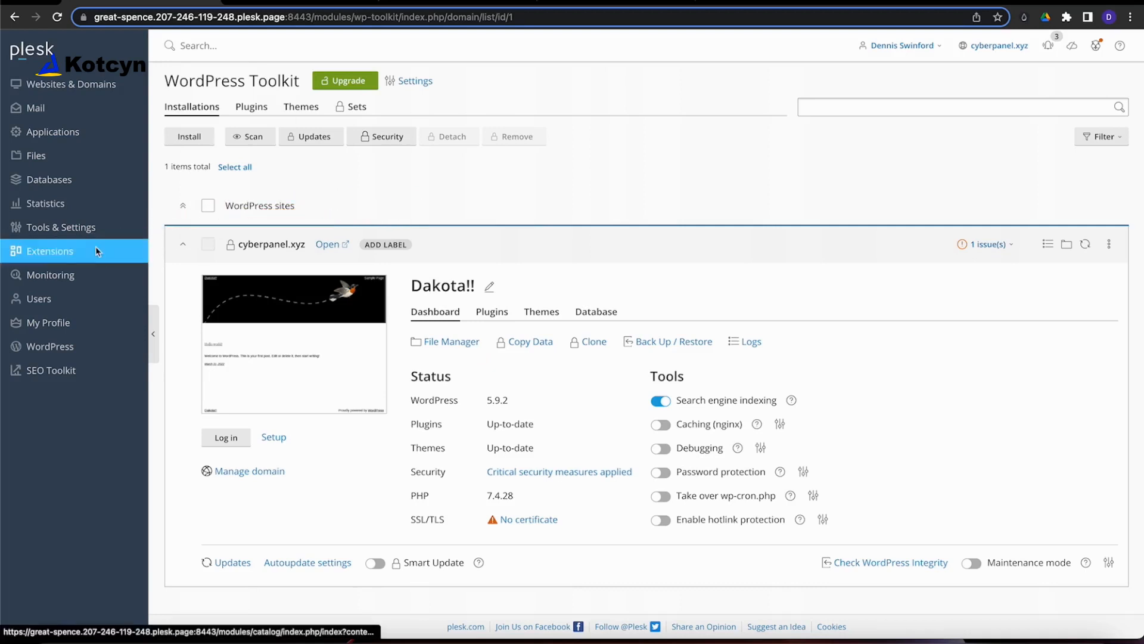
pyautogui.click(51, 253)
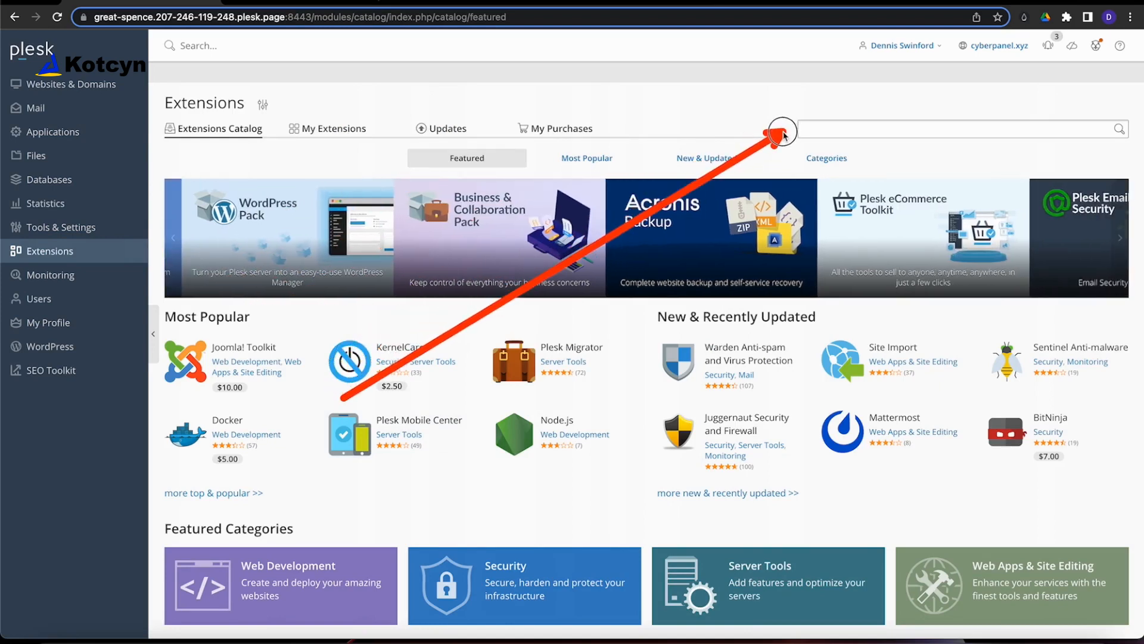
pyautogui.click(842, 125)
pyautogui.write('litespeed')
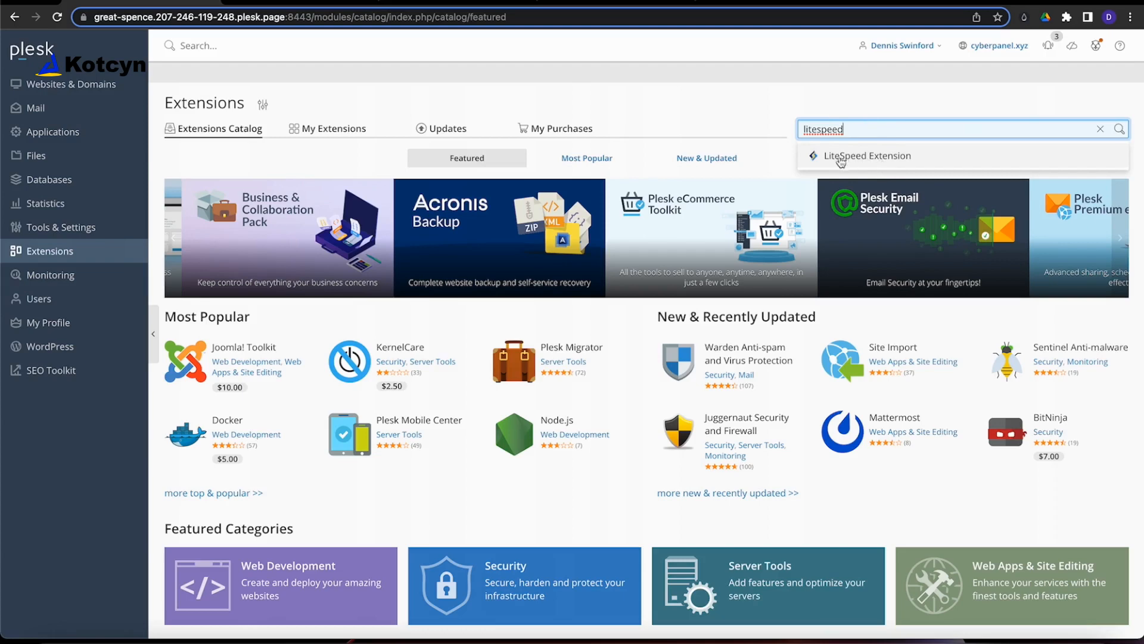
pyautogui.click(881, 165)
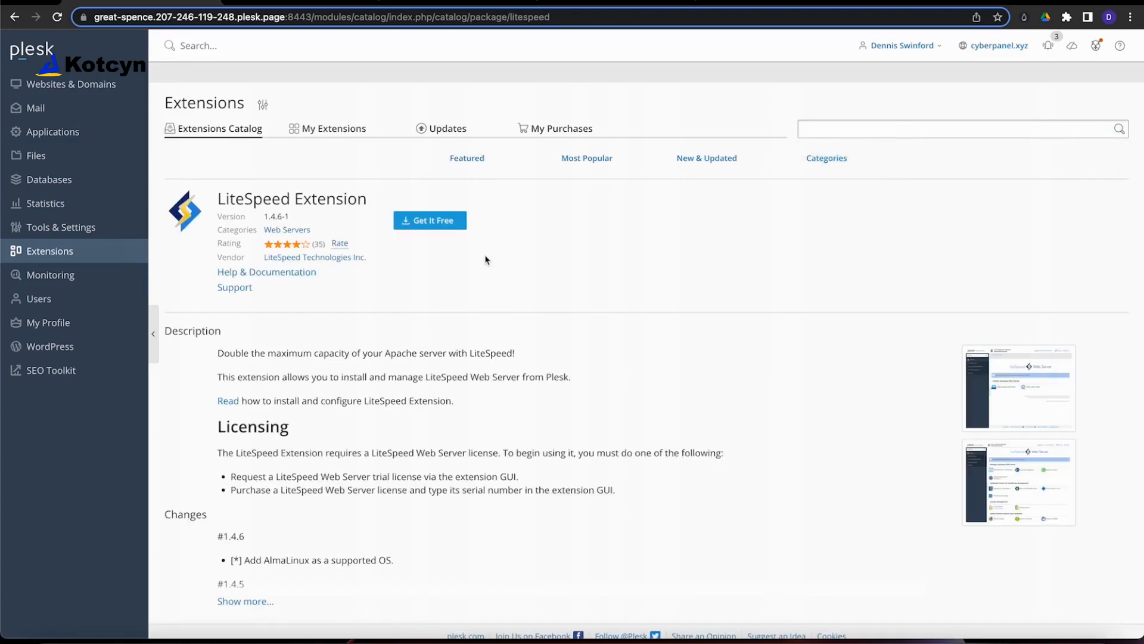
# Install the free LiteSpeed Extension from the catalog and dismiss the installation dialog.
pyautogui.scroll(-1, 526, 456)
pyautogui.scroll(1, 525, 456)
pyautogui.click(435, 225)
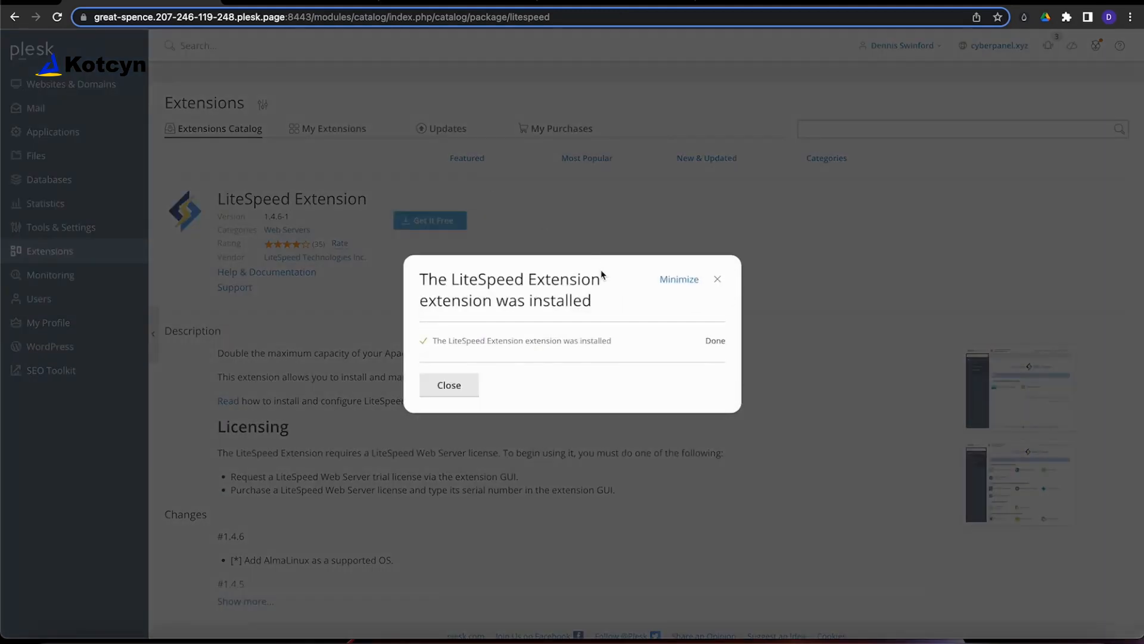
pyautogui.click(450, 386)
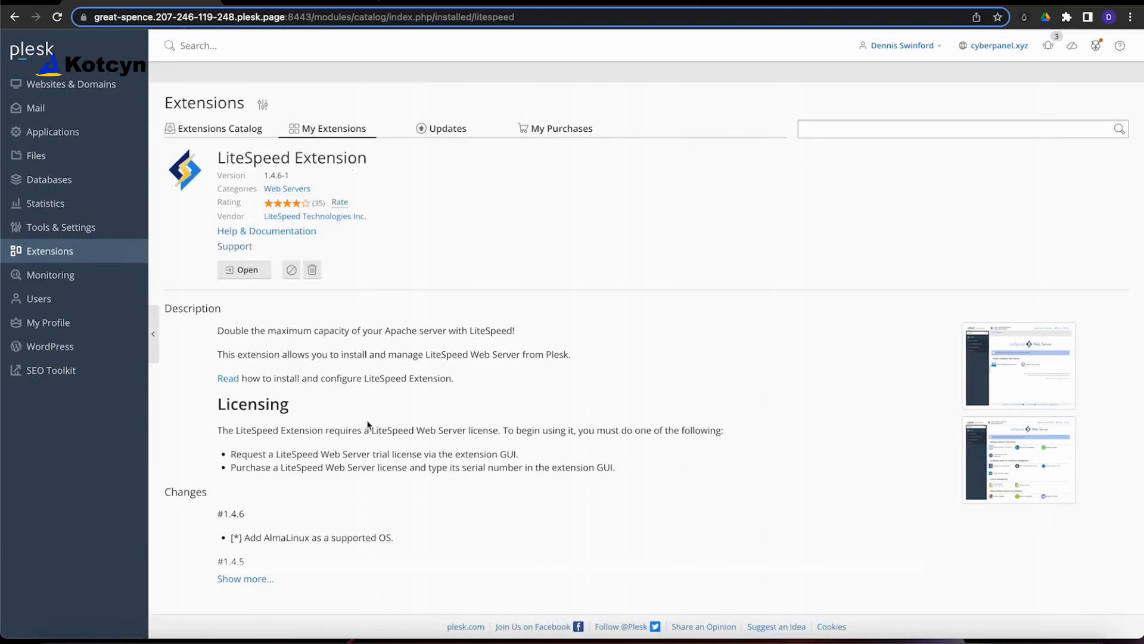
# Open the LiteSpeed Extension, start the LiteSpeed Web Server installation and agree to the End-User License Agreement.
pyautogui.click(253, 277)
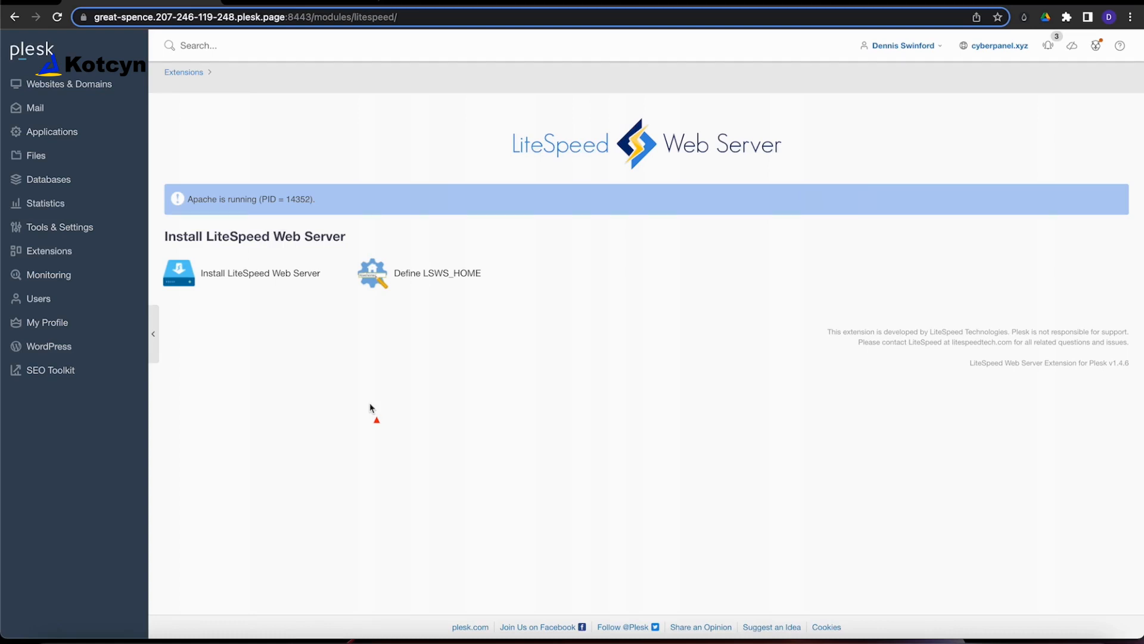
pyautogui.moveTo(370, 409)
pyautogui.mouseDown()
pyautogui.moveTo(315, 327)
pyautogui.moveTo(263, 284)
pyautogui.mouseUp()
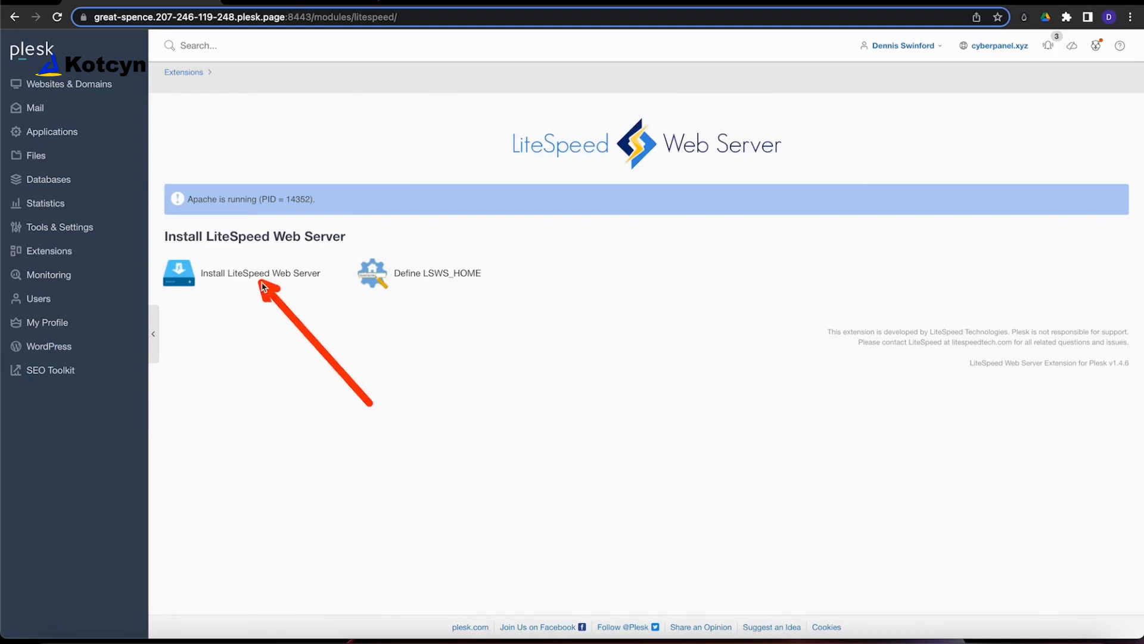
pyautogui.press('Escape')
pyautogui.click(201, 274)
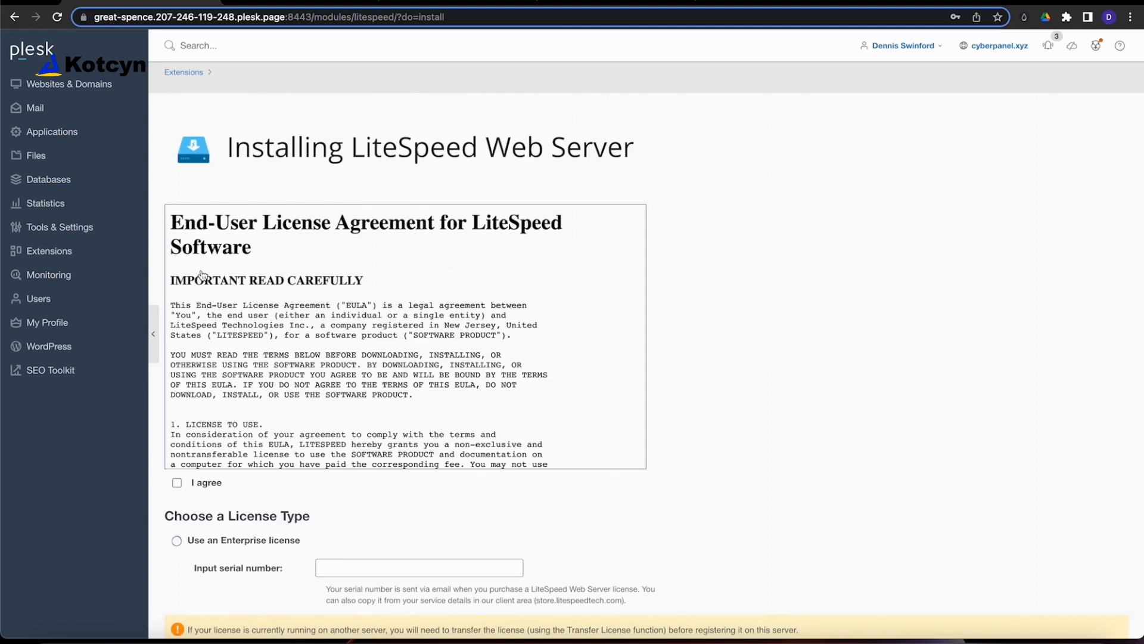
pyautogui.scroll(-15, 200, 274)
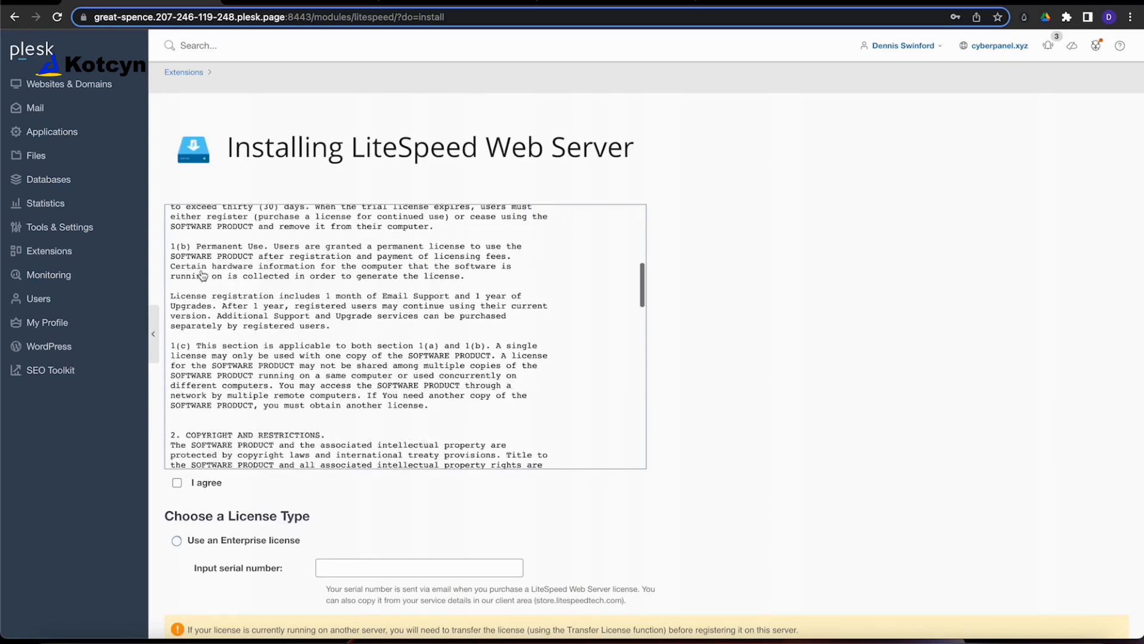
pyautogui.click(177, 483)
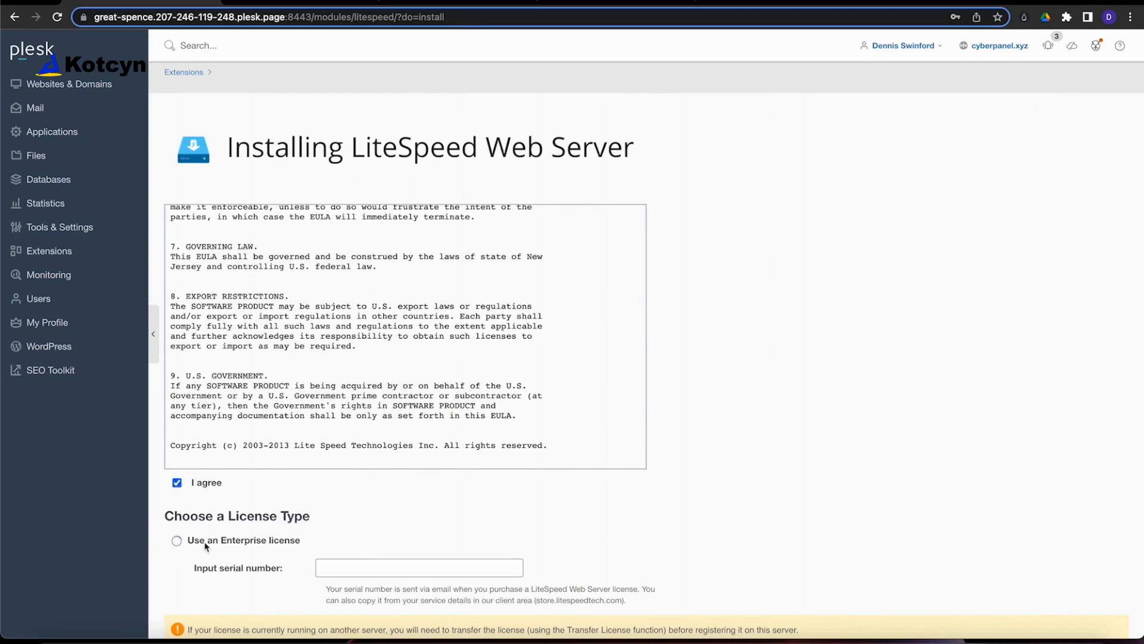
# Examine the license type choices, installation directory, port offset and administrator email settings in the installation form.
pyautogui.scroll(-3, 216, 510)
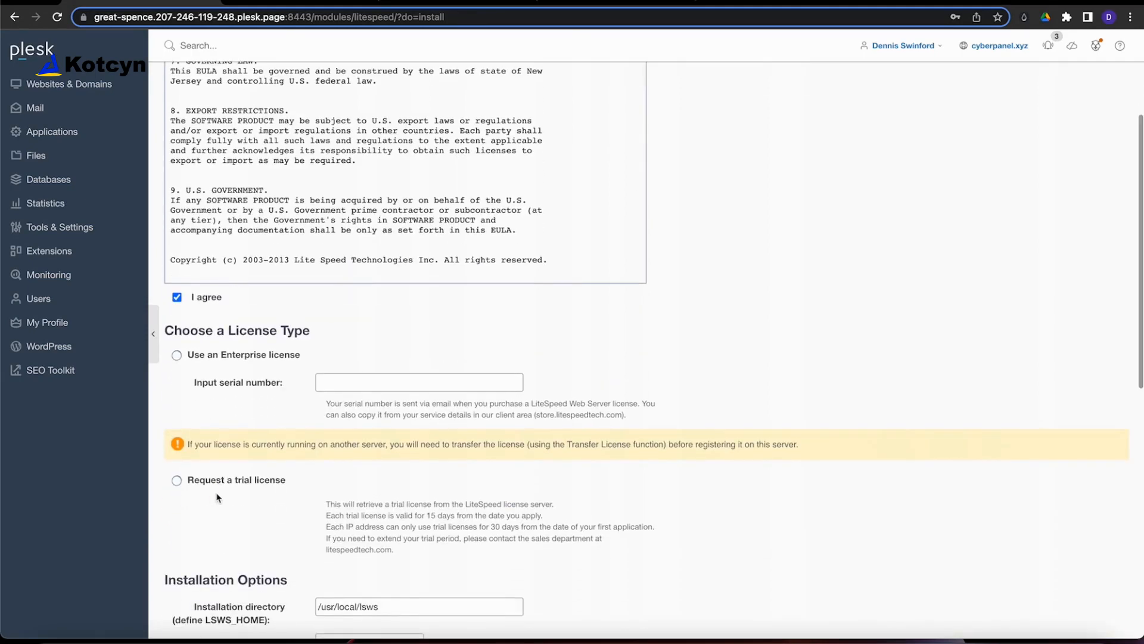
pyautogui.scroll(-3, 302, 484)
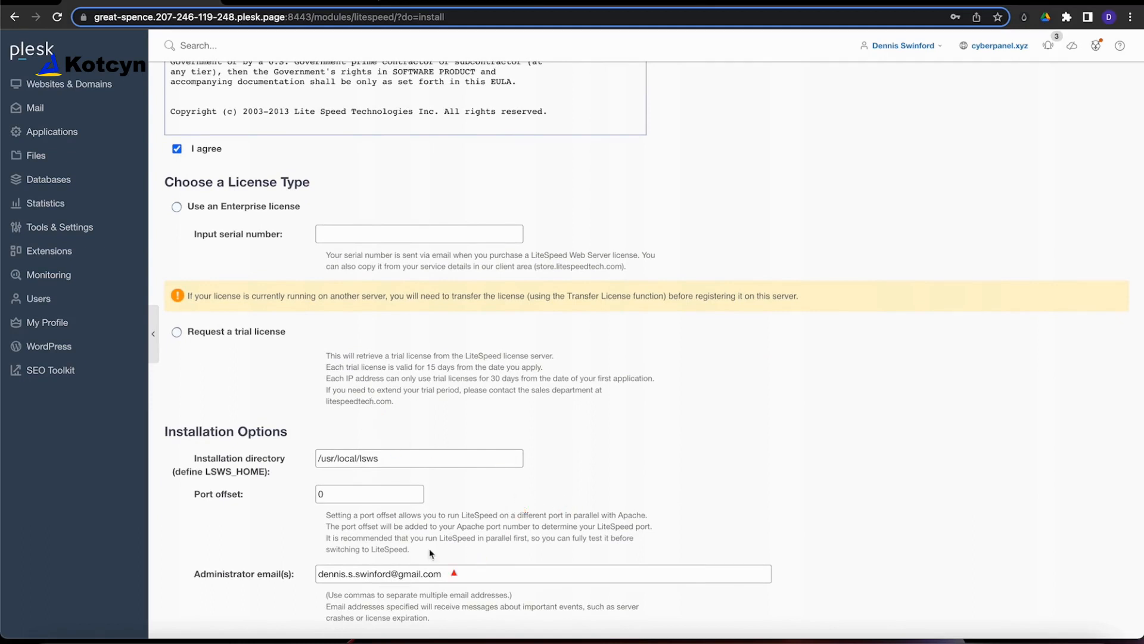
pyautogui.click(304, 492)
pyautogui.moveTo(304, 492); pyautogui.dragTo(303, 551)
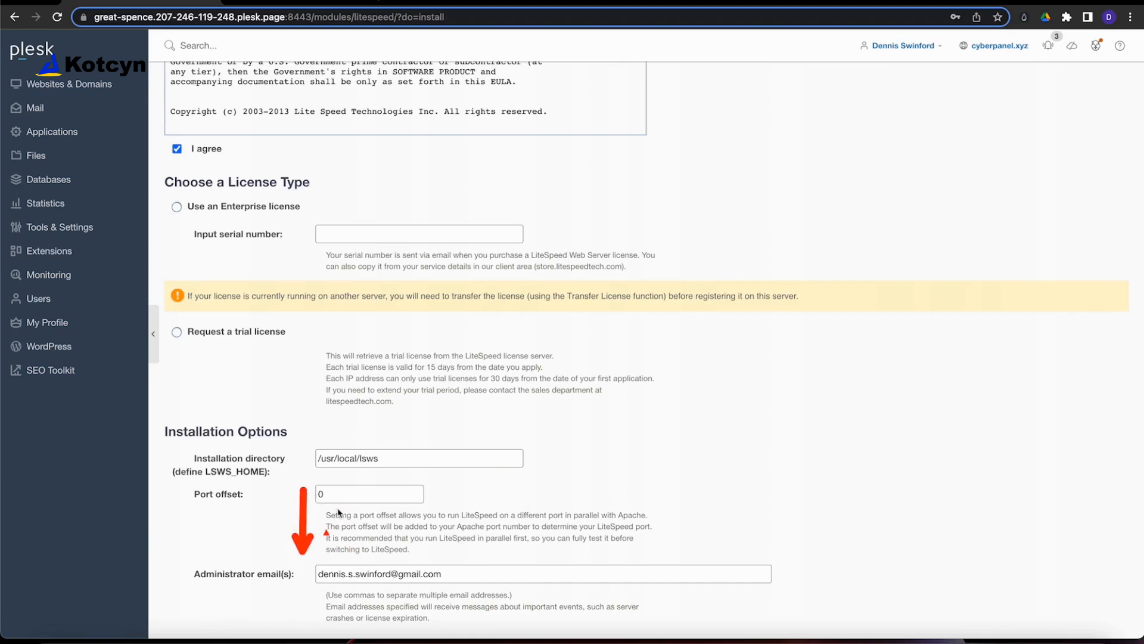
pyautogui.moveTo(505, 434)
pyautogui.mouseDown()
pyautogui.moveTo(283, 444)
pyautogui.moveTo(272, 455)
pyautogui.mouseUp()
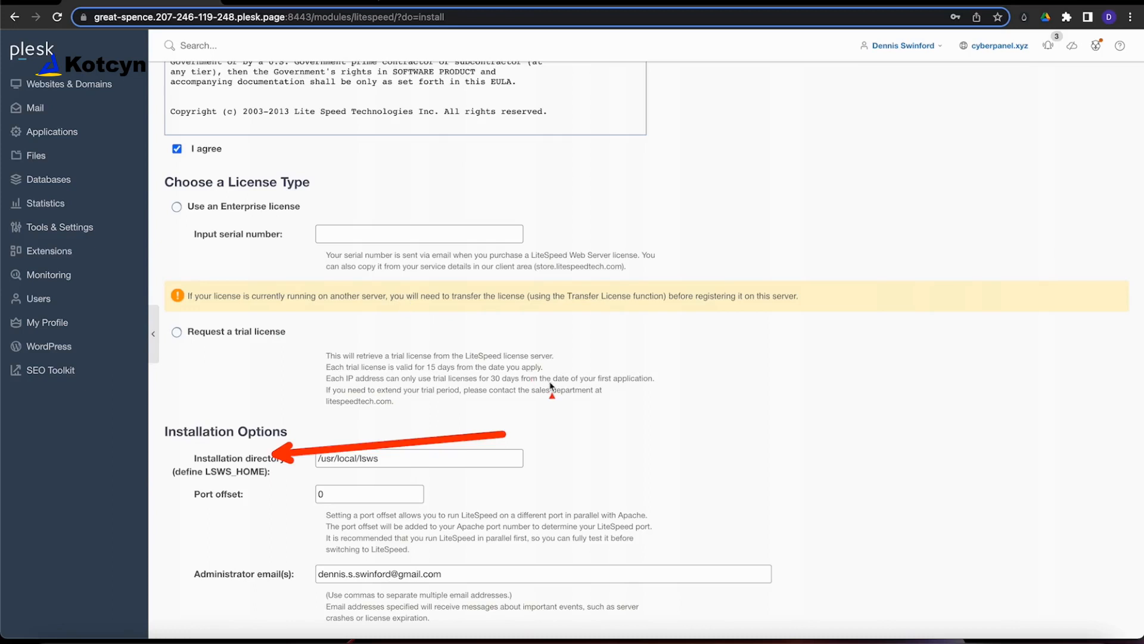
pyautogui.moveTo(630, 150)
pyautogui.mouseDown()
pyautogui.moveTo(511, 155)
pyautogui.moveTo(337, 202)
pyautogui.mouseUp()
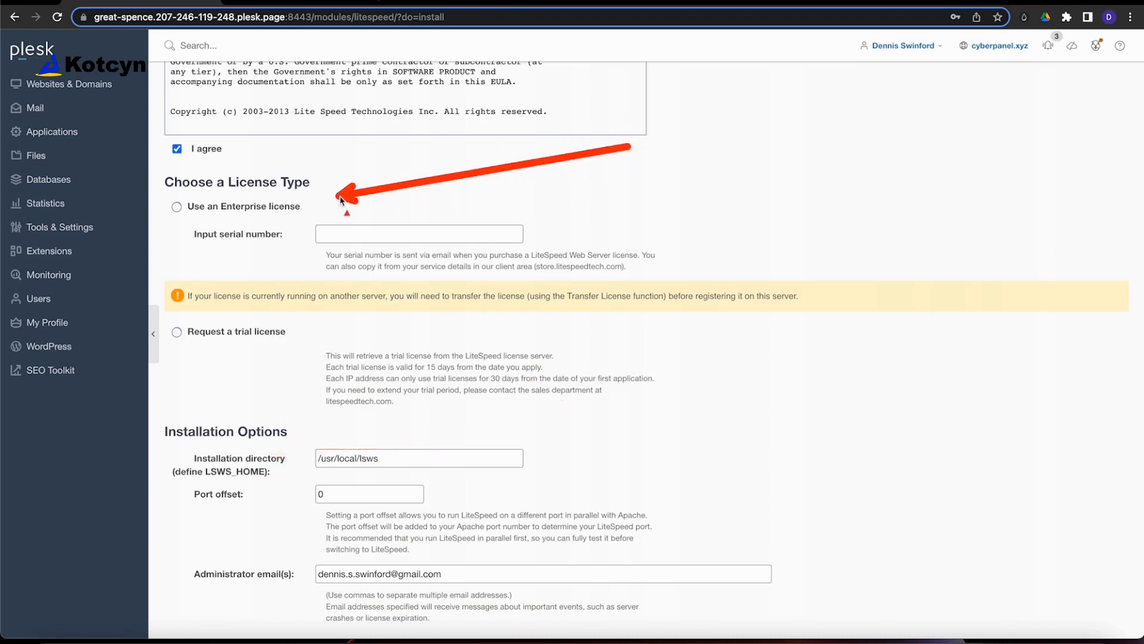
pyautogui.moveTo(239, 196); pyautogui.dragTo(306, 239)
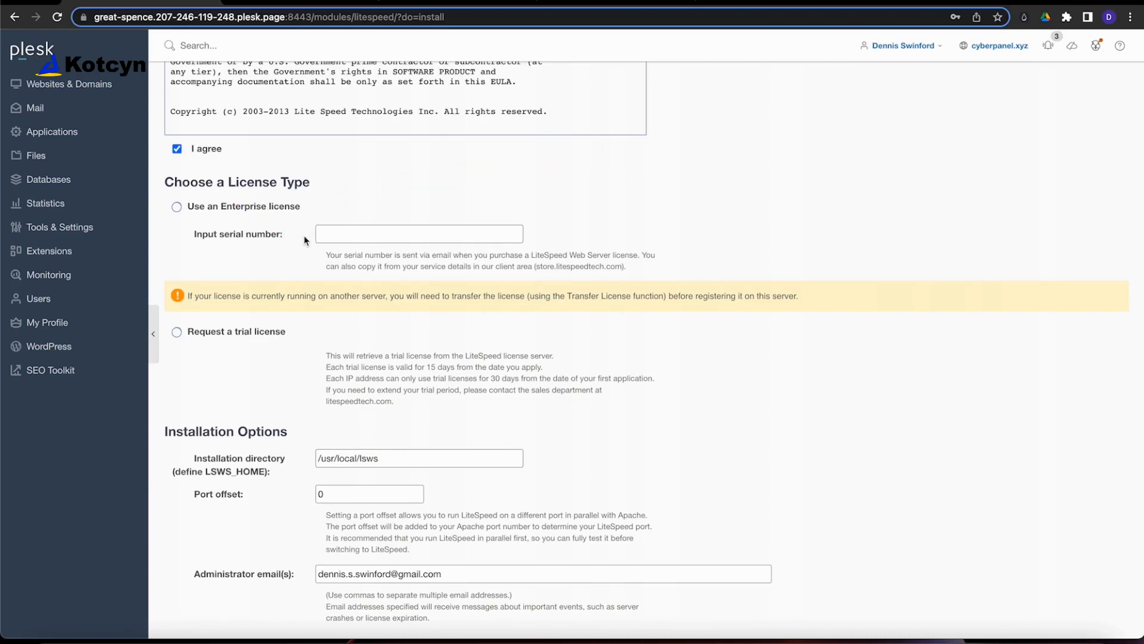
# In the LiteSpeed store client area, open the Free Starter license's product details and copy its serial number.
pyautogui.click(332, 1)
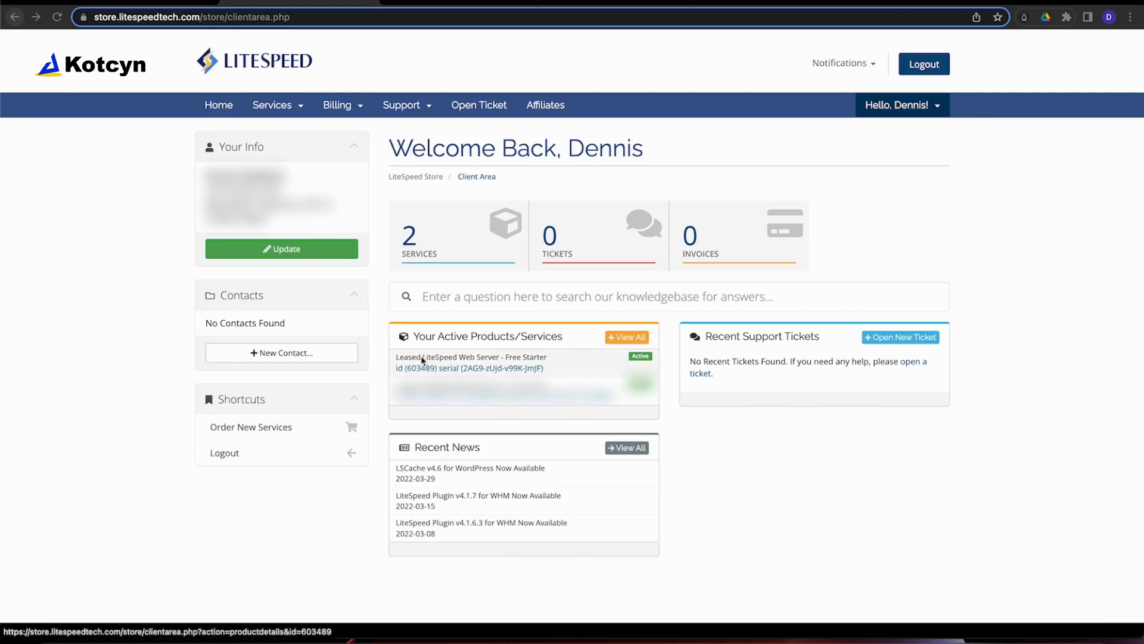
pyautogui.click(460, 369)
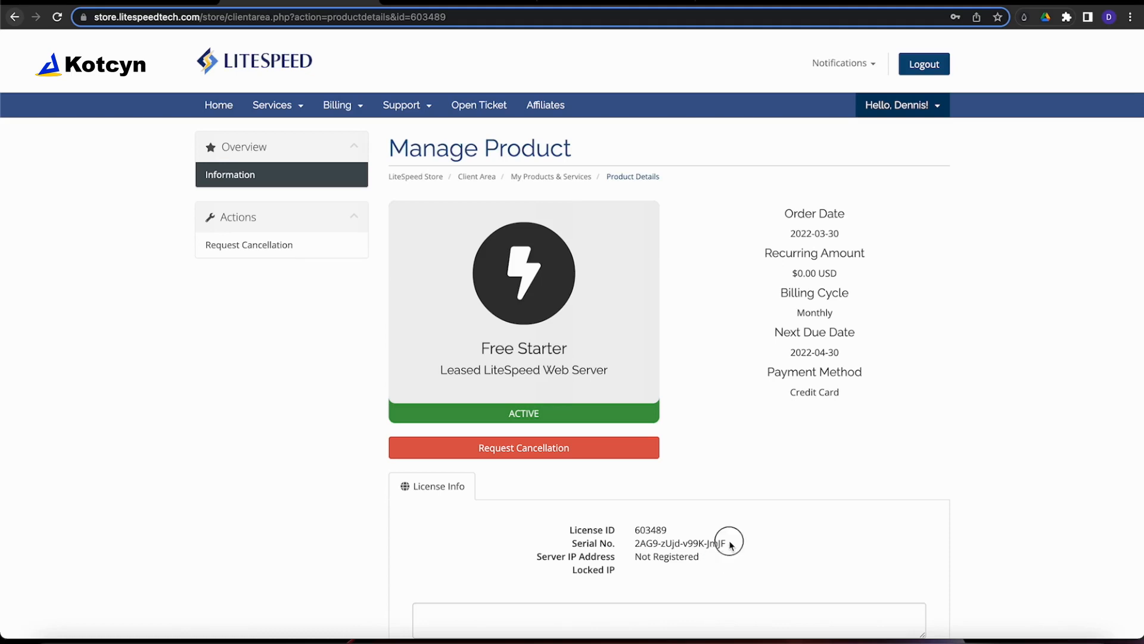
pyautogui.moveTo(633, 542); pyautogui.dragTo(728, 546)
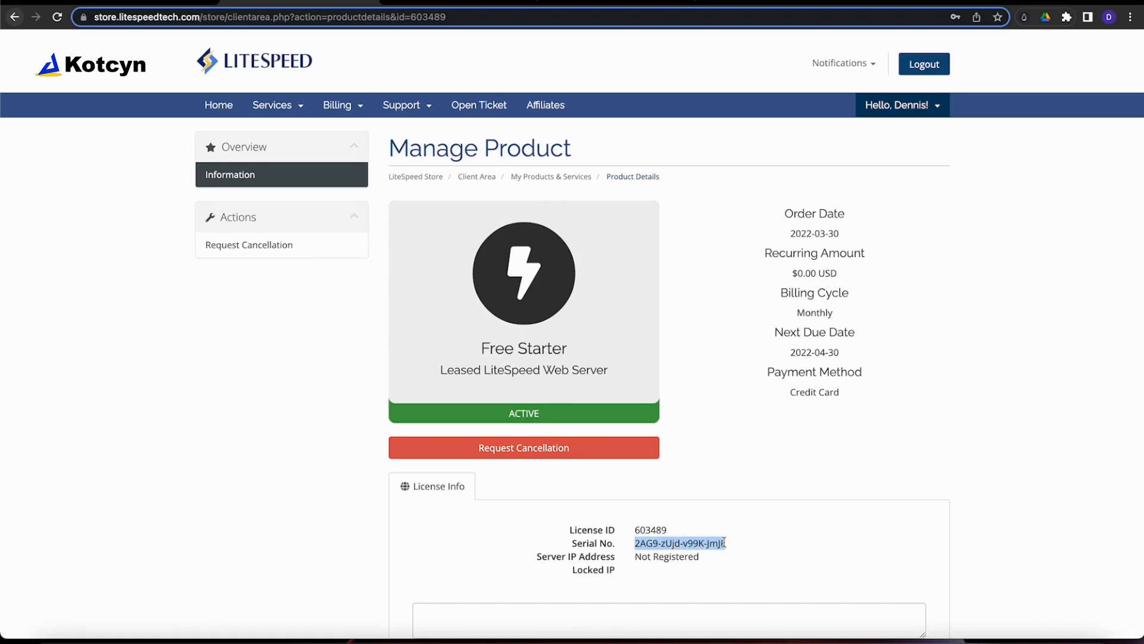
# Back in the Plesk installation form, choose to use an Enterprise license and paste the license serial number.
pyautogui.click(139, 3)
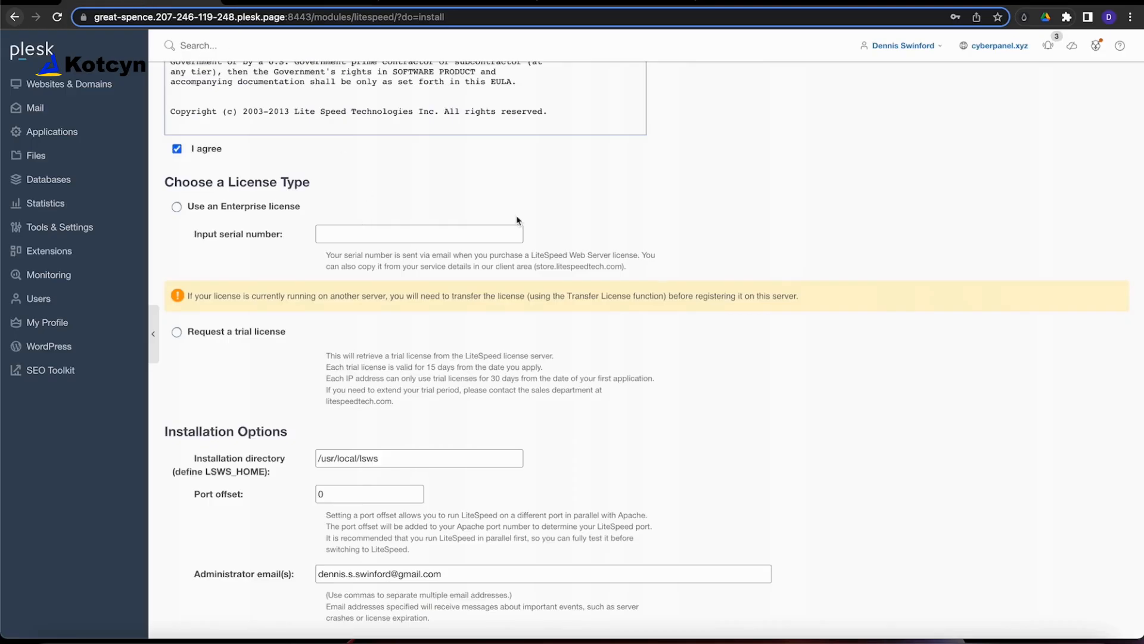
pyautogui.moveTo(545, 163)
pyautogui.mouseDown()
pyautogui.moveTo(383, 173)
pyautogui.moveTo(339, 209)
pyautogui.moveTo(328, 205)
pyautogui.mouseUp()
pyautogui.moveTo(621, 238); pyautogui.dragTo(457, 230)
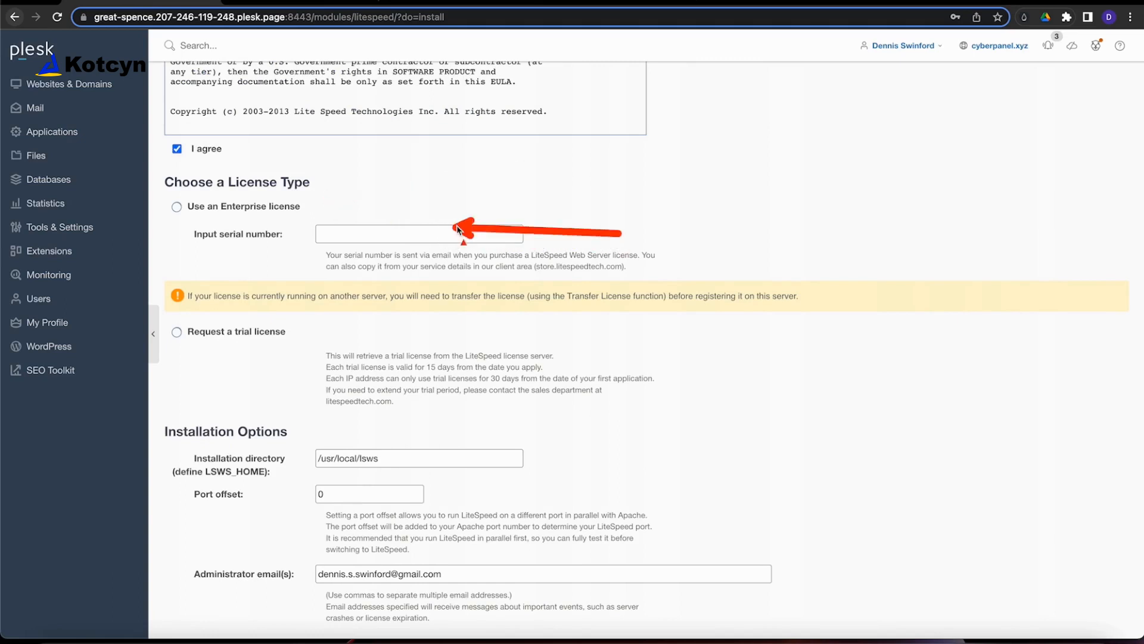
pyautogui.click(179, 207)
pyautogui.click(326, 232)
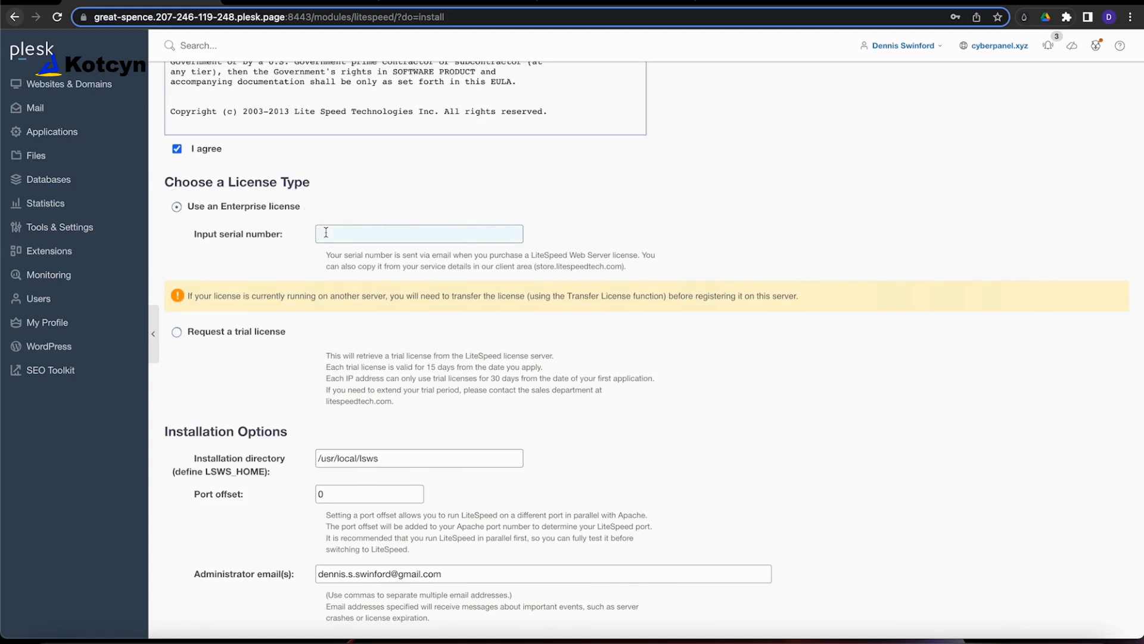
pyautogui.press('super+v')
# Enable Switch To LiteSpeed After Install and Open HTTP/3(QUIC) Connection Firewall Port, and submit the installation form.
pyautogui.scroll(-7, 657, 266)
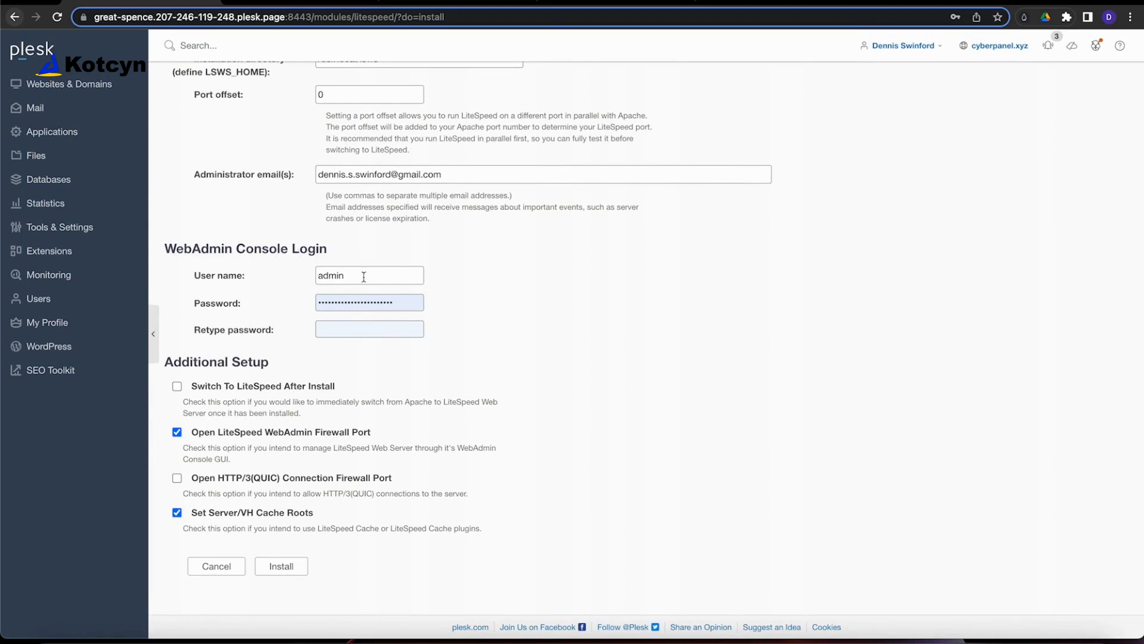
pyautogui.click(406, 304)
pyautogui.click(535, 328)
pyautogui.moveTo(452, 377); pyautogui.dragTo(343, 388)
pyautogui.click(177, 387)
pyautogui.click(177, 478)
pyautogui.click(283, 567)
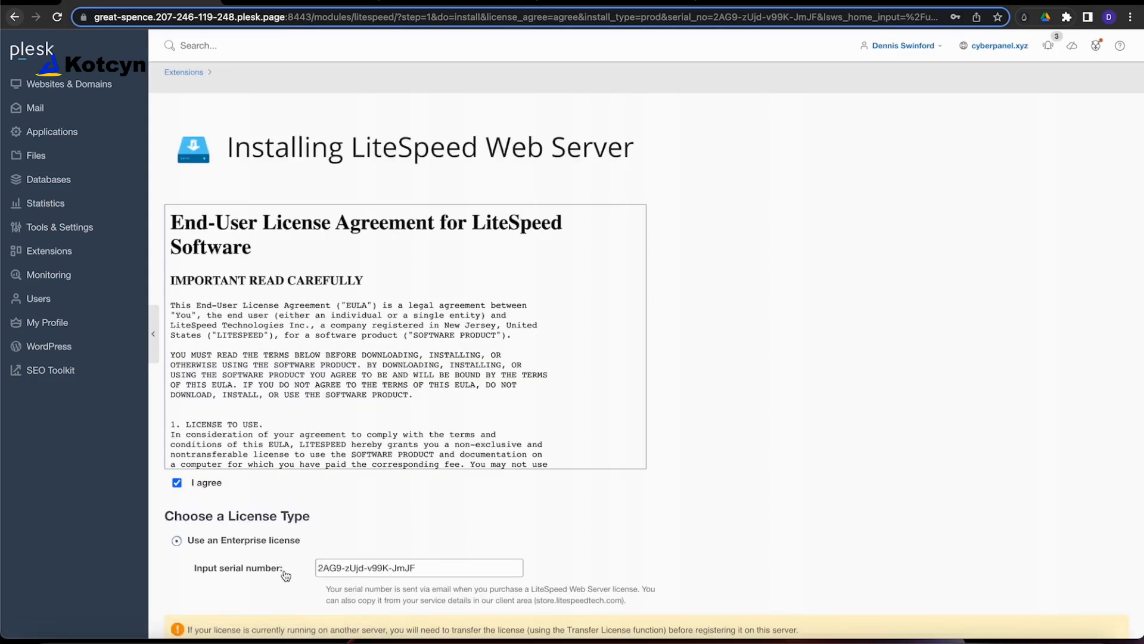
# Fill in the WebAdmin Console's retype password field, run the LiteSpeed Web Server installation and review its log.
pyautogui.scroll(-5, 285, 575)
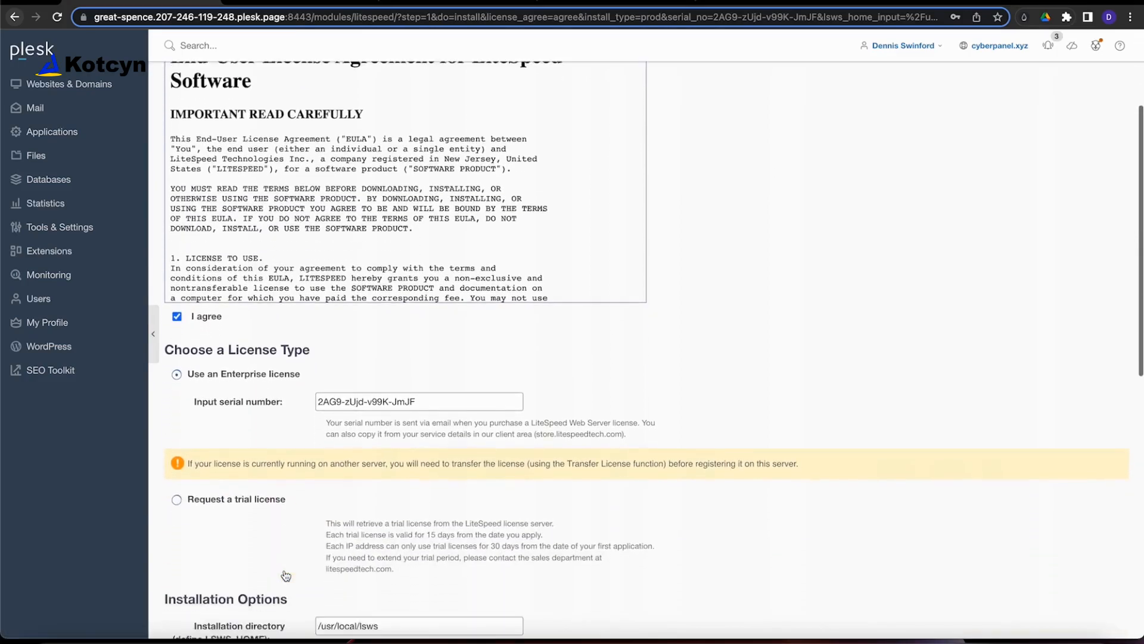
pyautogui.scroll(-15, 286, 576)
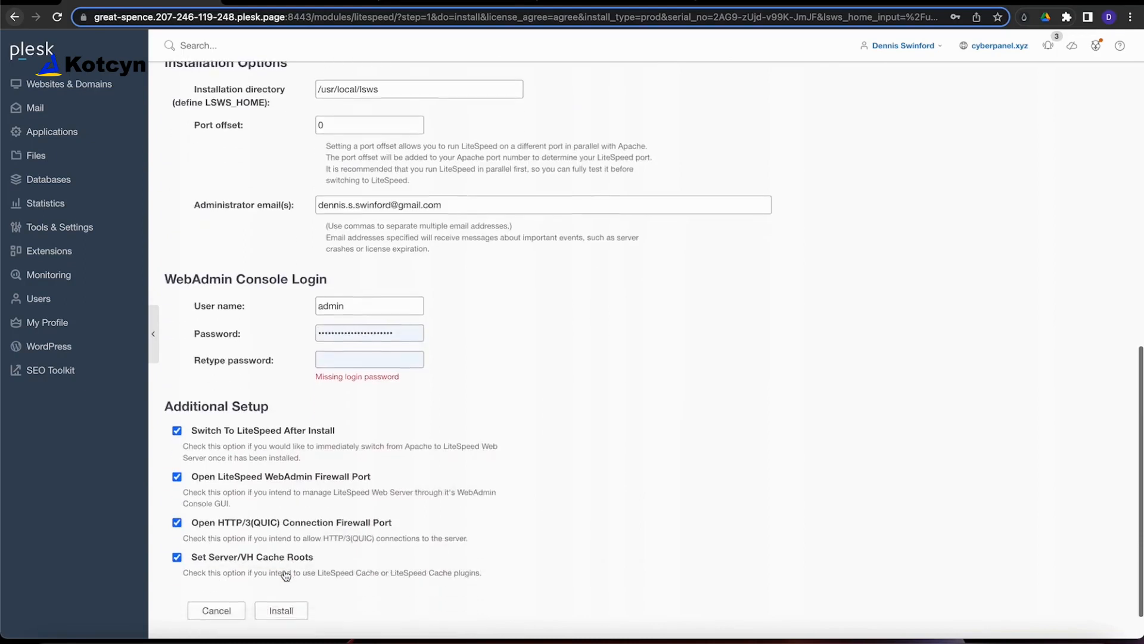
pyautogui.click(331, 341)
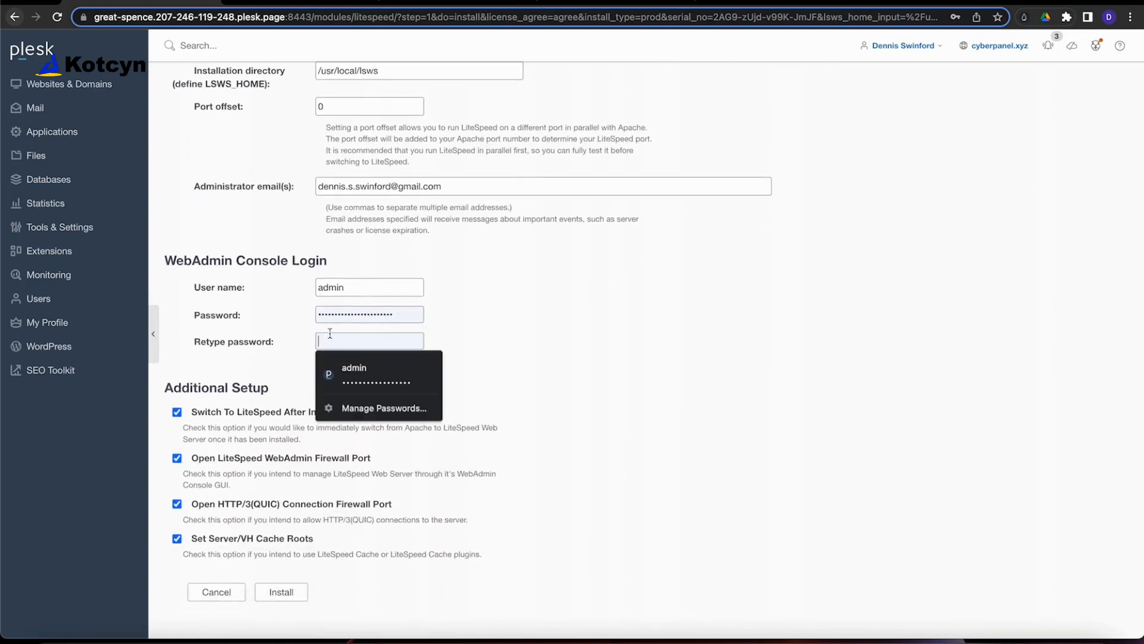
pyautogui.write('••••••••••••••••••••••••')
pyautogui.scroll(-1, 546, 294)
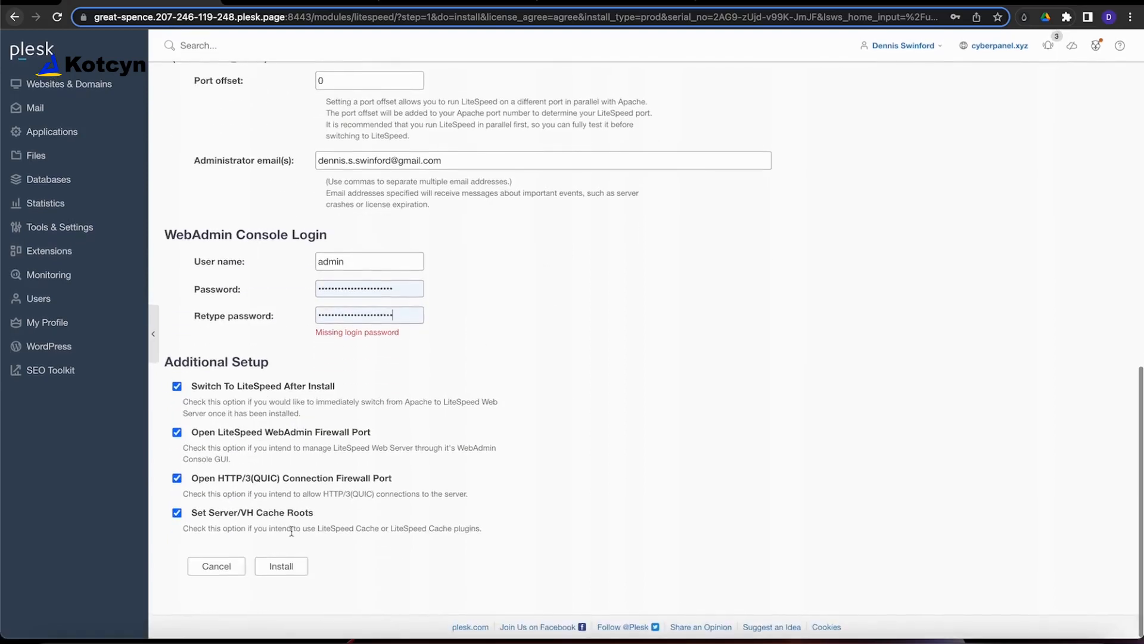
pyautogui.scroll(5, 299, 338)
pyautogui.scroll(-5, 303, 401)
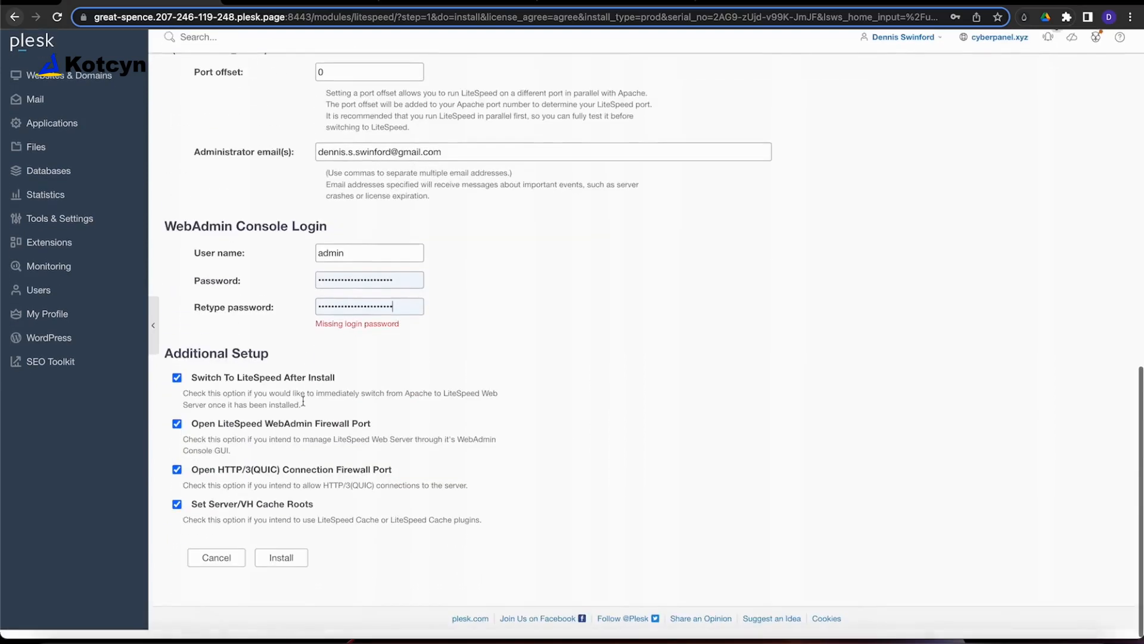
pyautogui.click(281, 566)
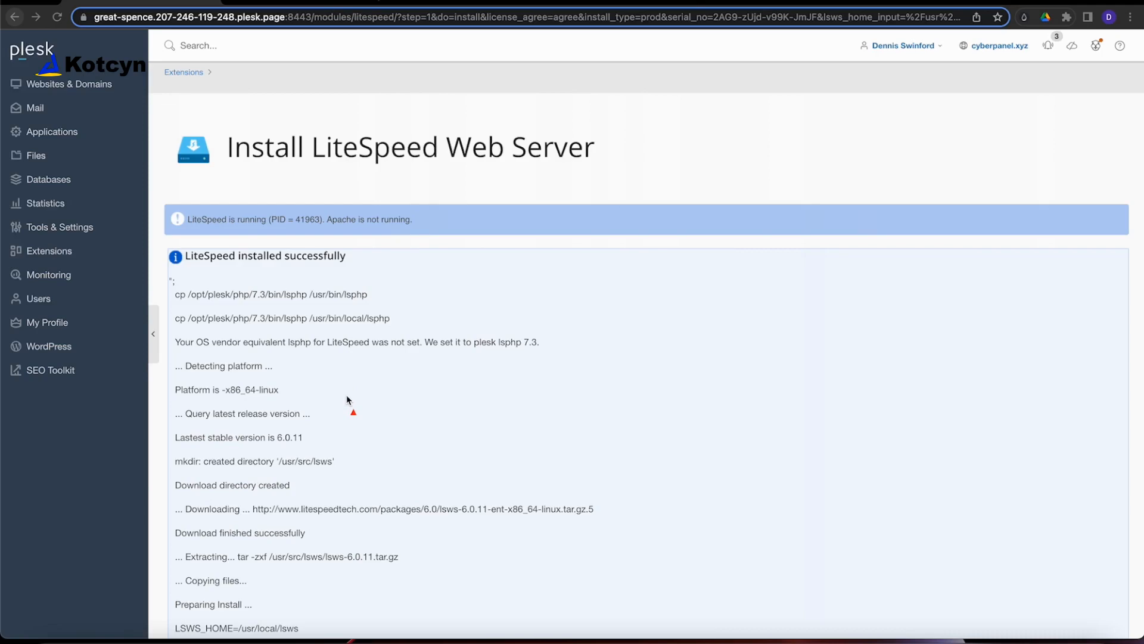
pyautogui.scroll(-7, 347, 398)
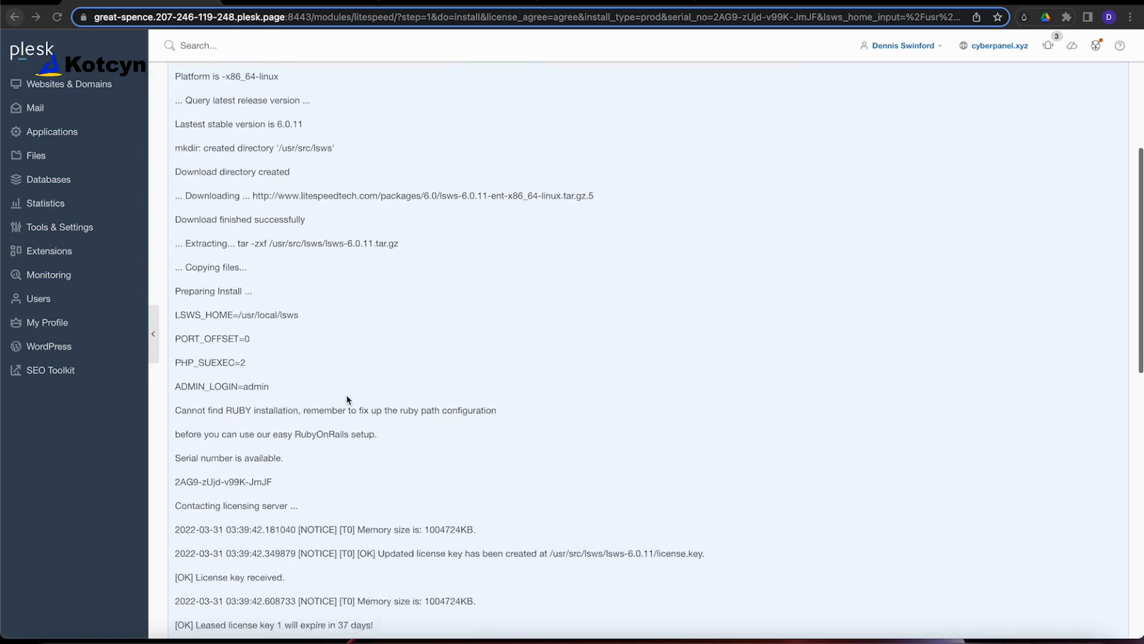
# Read the rest of the LiteSpeed installation log through to its end and acknowledge the completed installation.
pyautogui.scroll(-3, 347, 398)
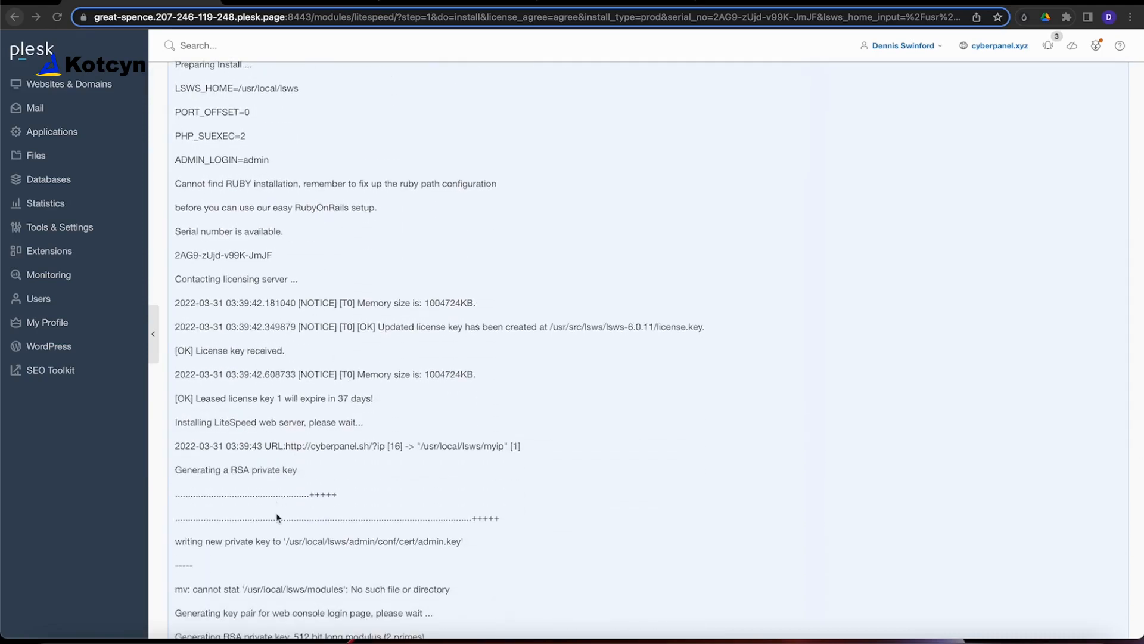
pyautogui.scroll(-2, 277, 518)
pyautogui.scroll(-7, 278, 517)
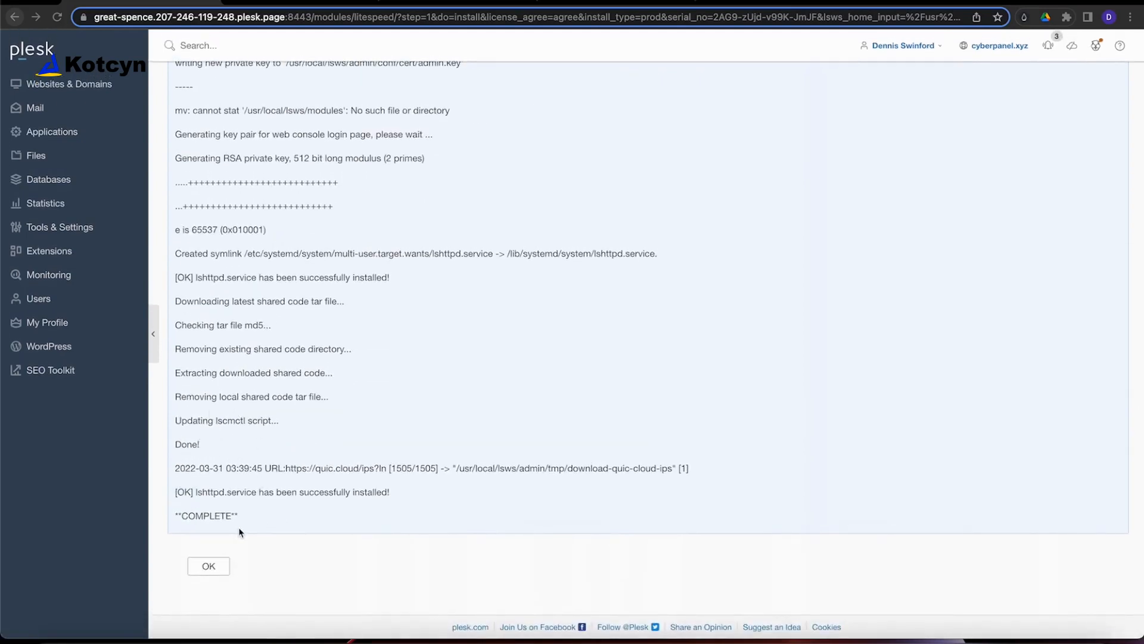
pyautogui.click(209, 565)
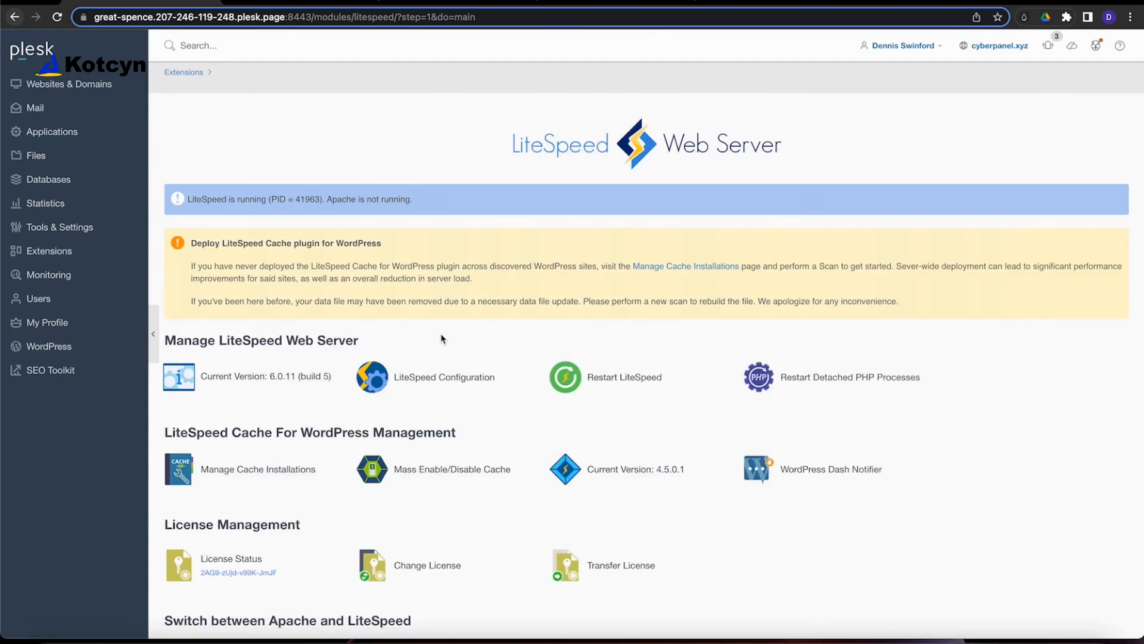
# Review the LiteSpeed extension's options for restarting the server, switching between Apache and LiteSpeed, and managing cache installations.
pyautogui.scroll(-2, 442, 338)
pyautogui.scroll(-3, 442, 338)
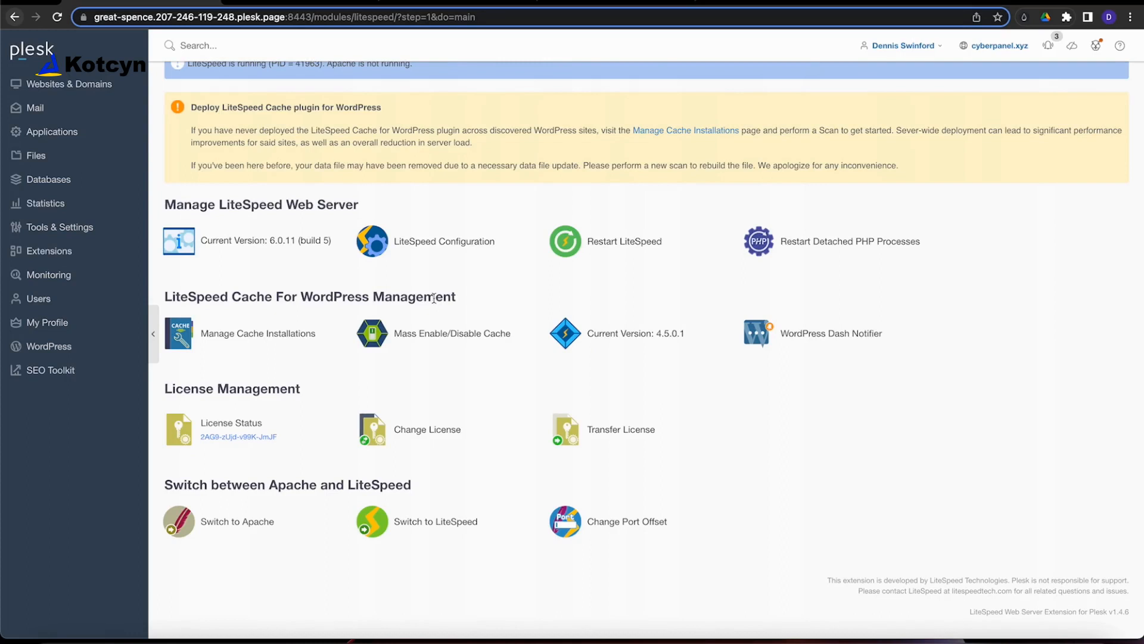
pyautogui.moveTo(798, 305); pyautogui.dragTo(657, 260)
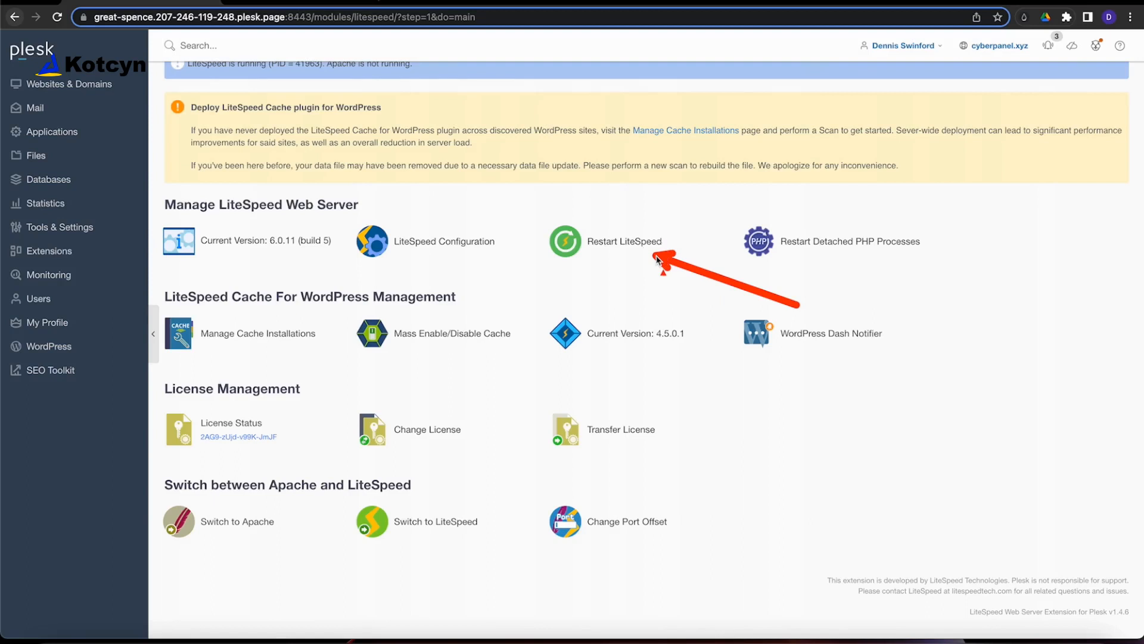
pyautogui.moveTo(515, 436); pyautogui.dragTo(431, 507)
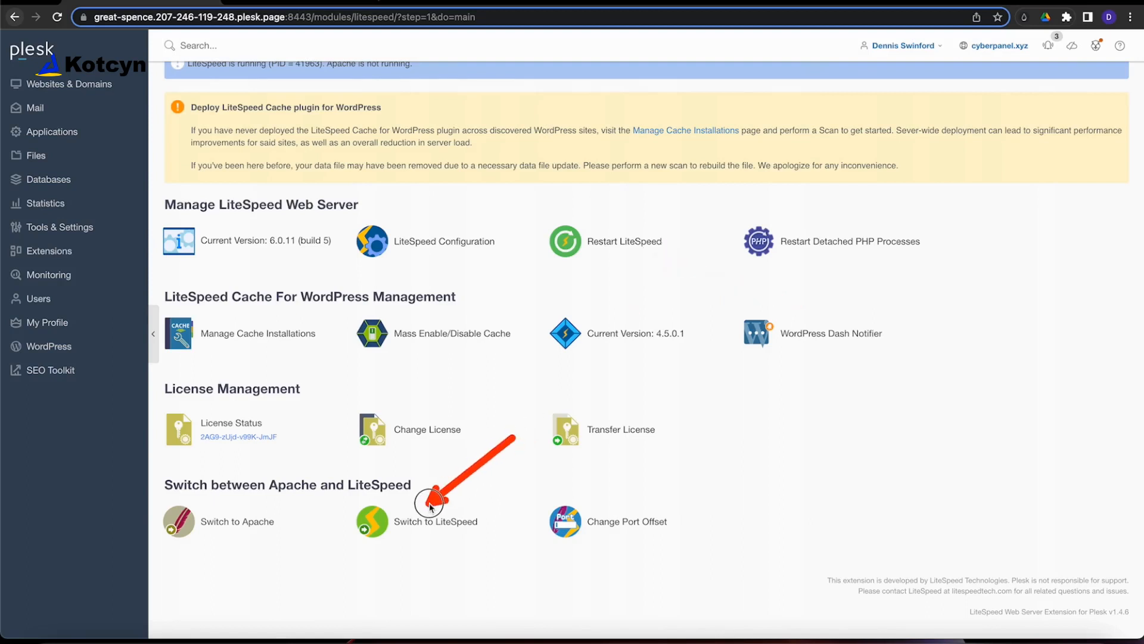
pyautogui.moveTo(328, 463); pyautogui.dragTo(263, 503)
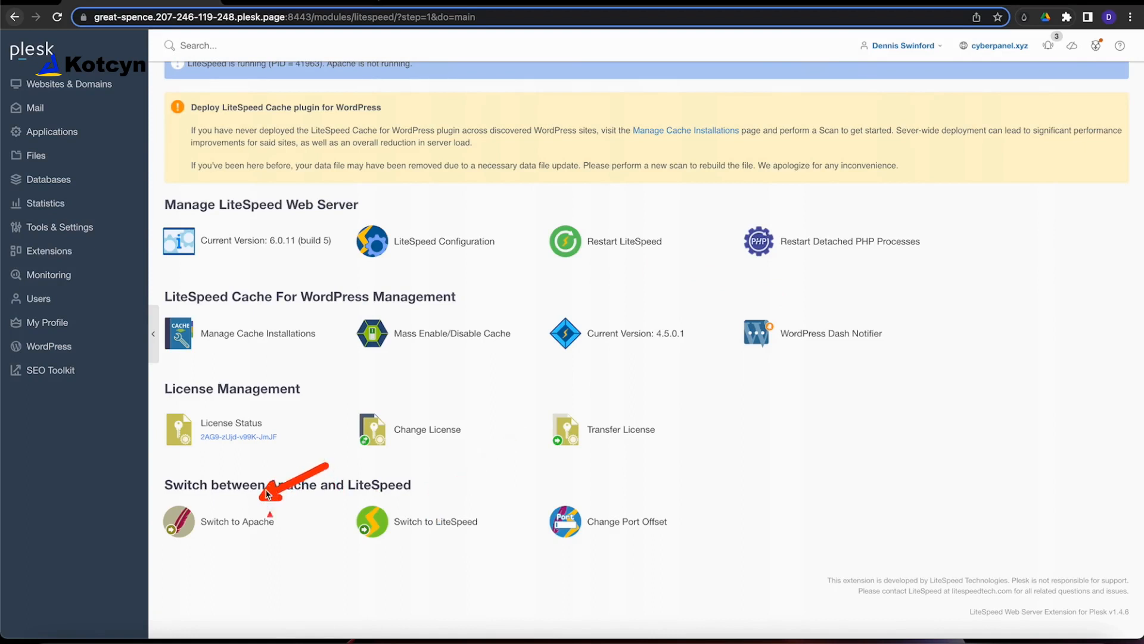
pyautogui.moveTo(422, 385); pyautogui.dragTo(320, 346)
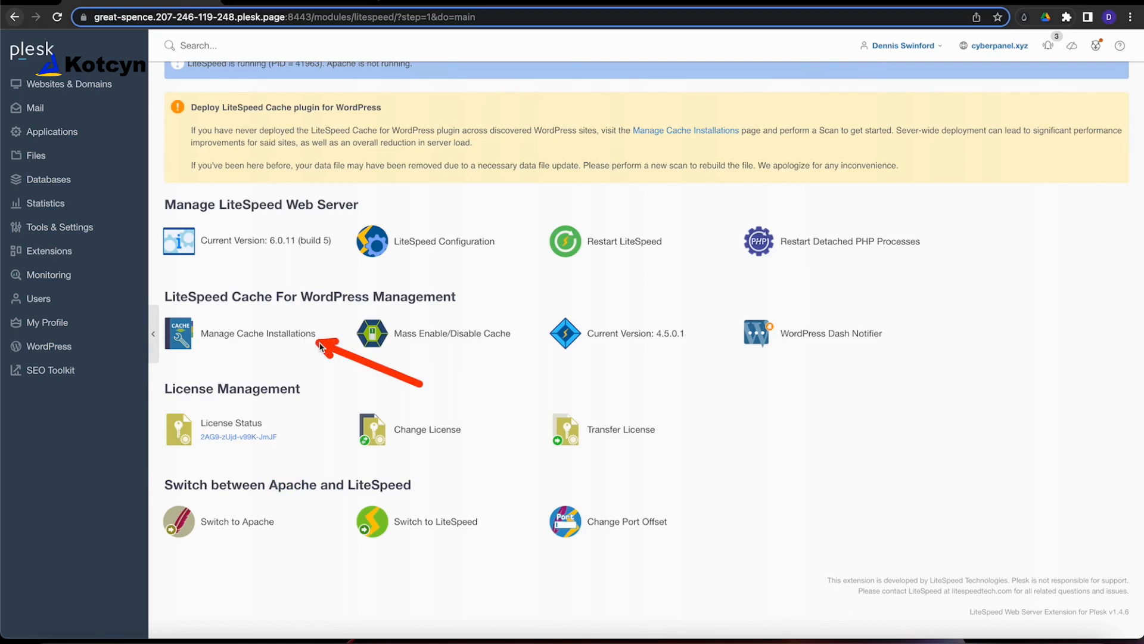
pyautogui.scroll(2, 320, 345)
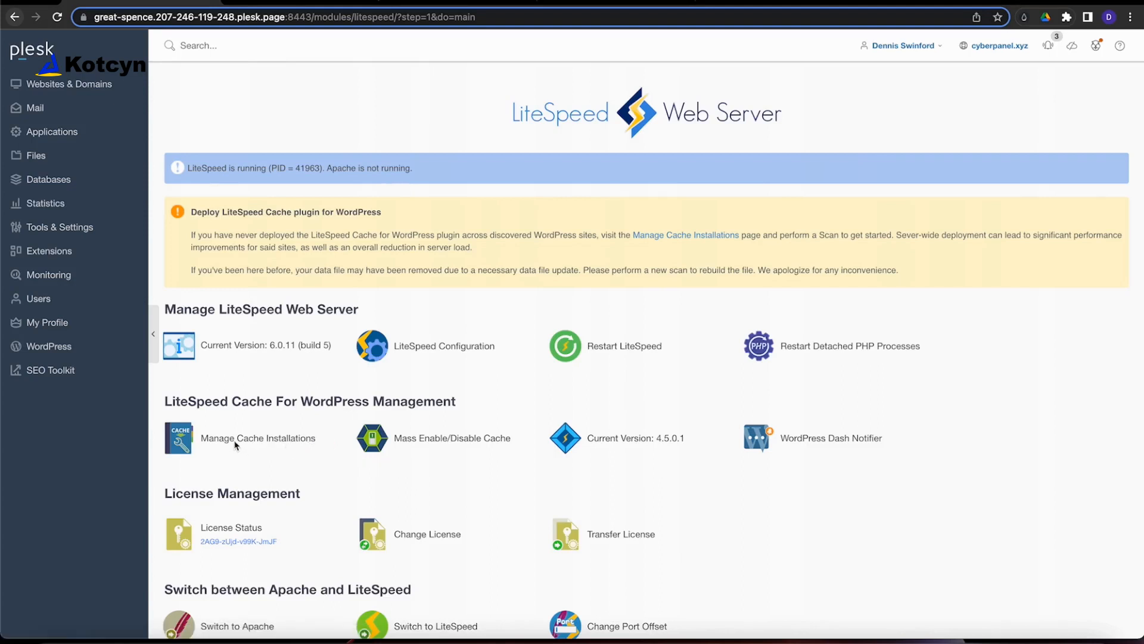
# Open the LiteSpeed Cache installations manager, scan the filesystem for WordPress installations and return to the list of discovered sites.
pyautogui.click(194, 444)
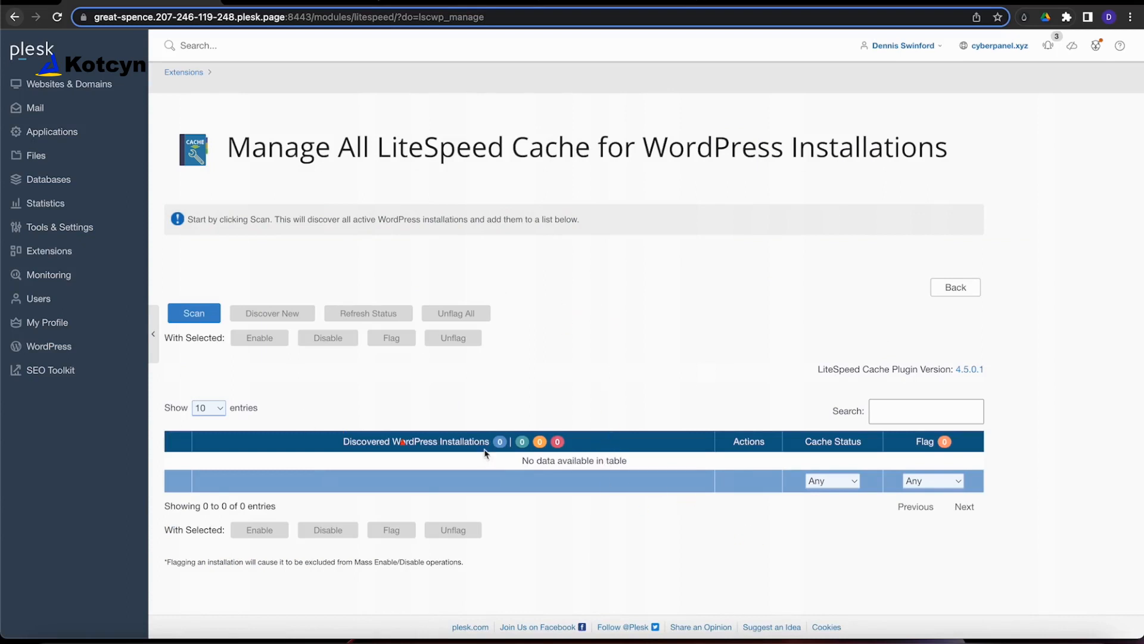
pyautogui.click(306, 350)
pyautogui.moveTo(307, 350); pyautogui.dragTo(403, 419)
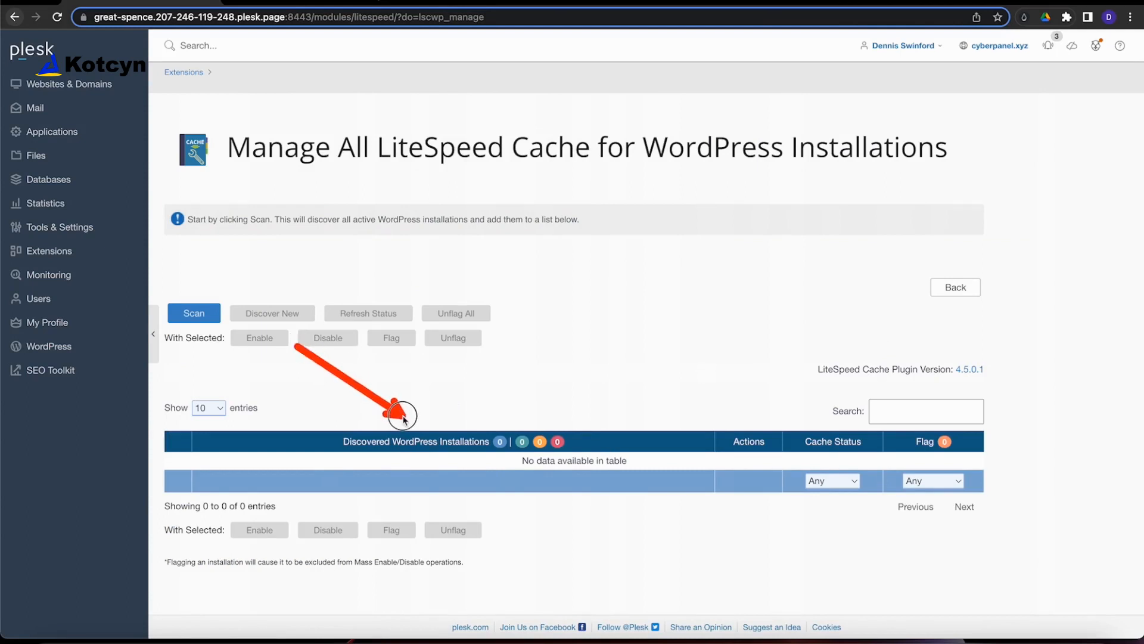
pyautogui.moveTo(288, 206); pyautogui.dragTo(229, 291)
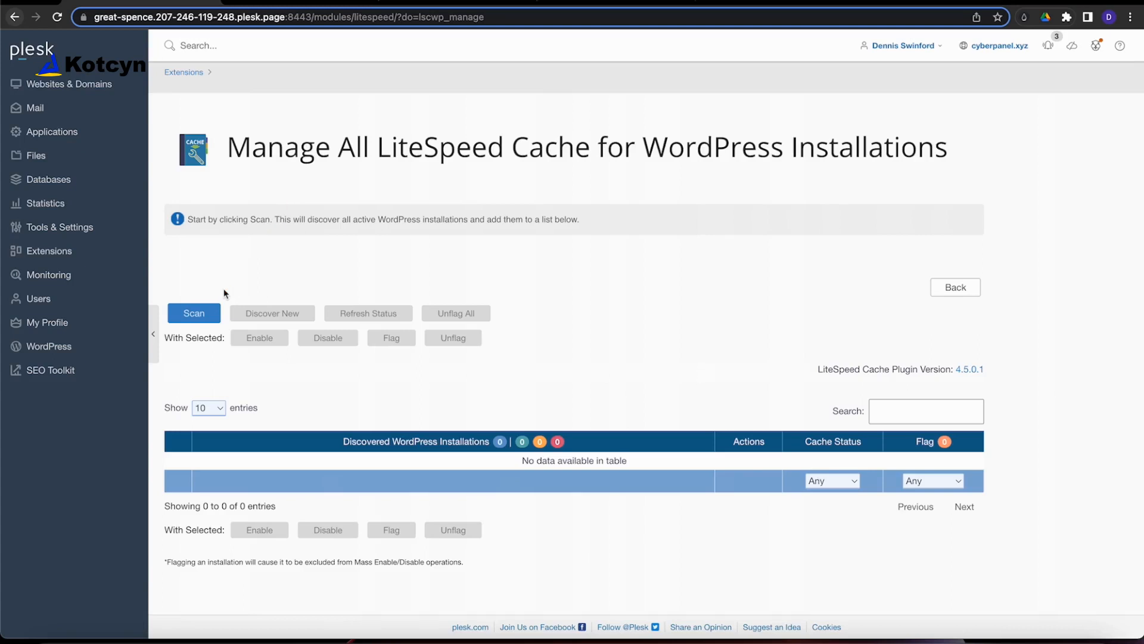
pyautogui.click(203, 314)
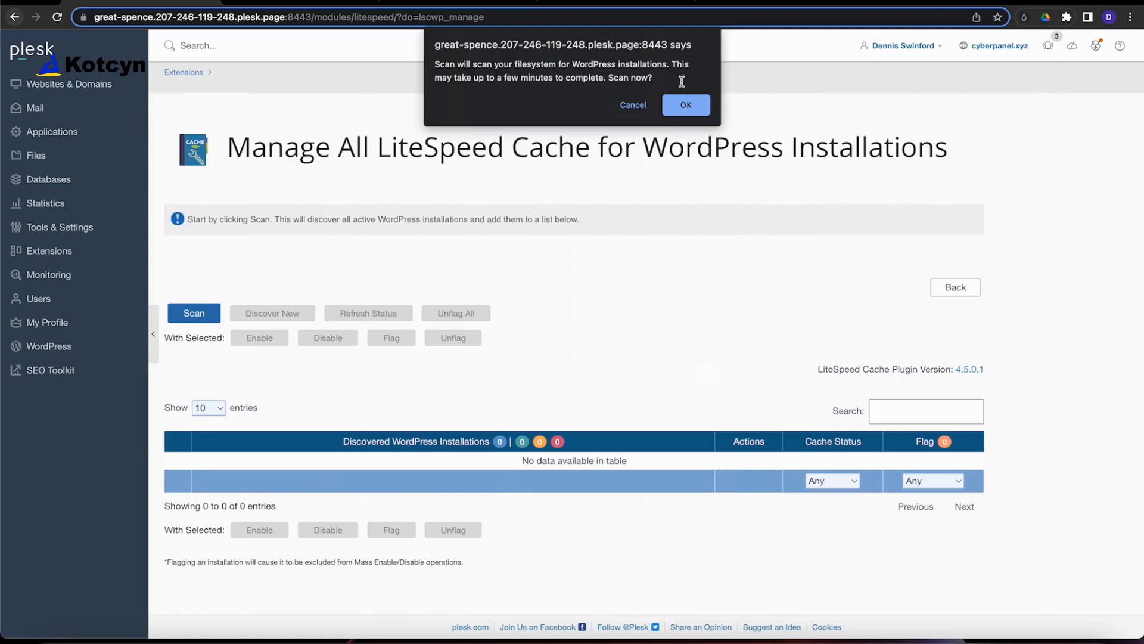
pyautogui.click(687, 106)
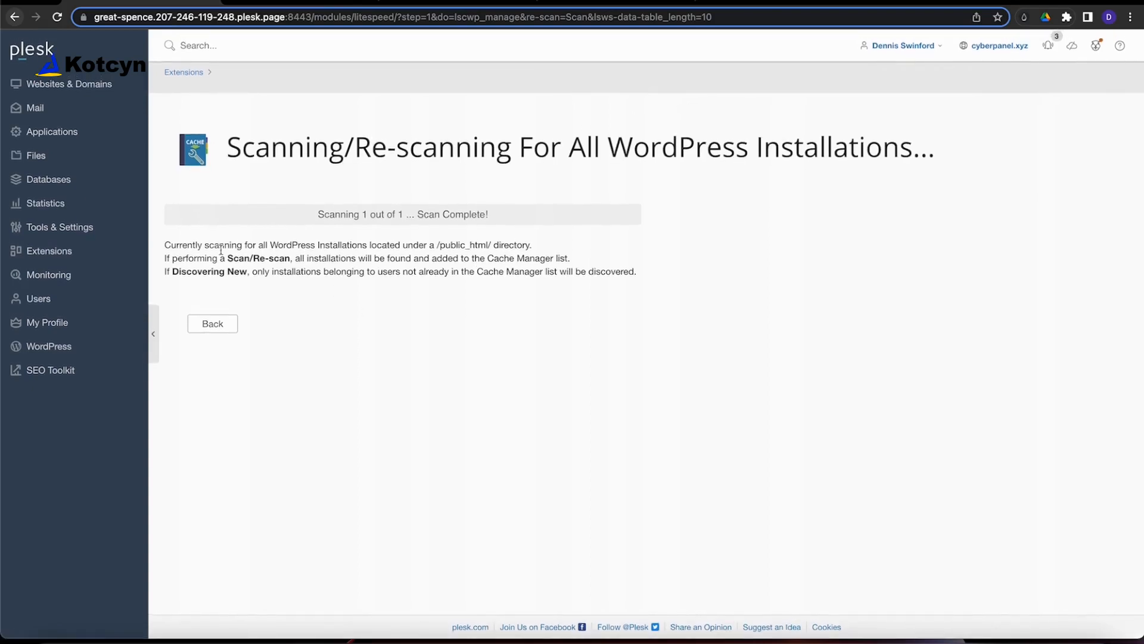
pyautogui.click(219, 327)
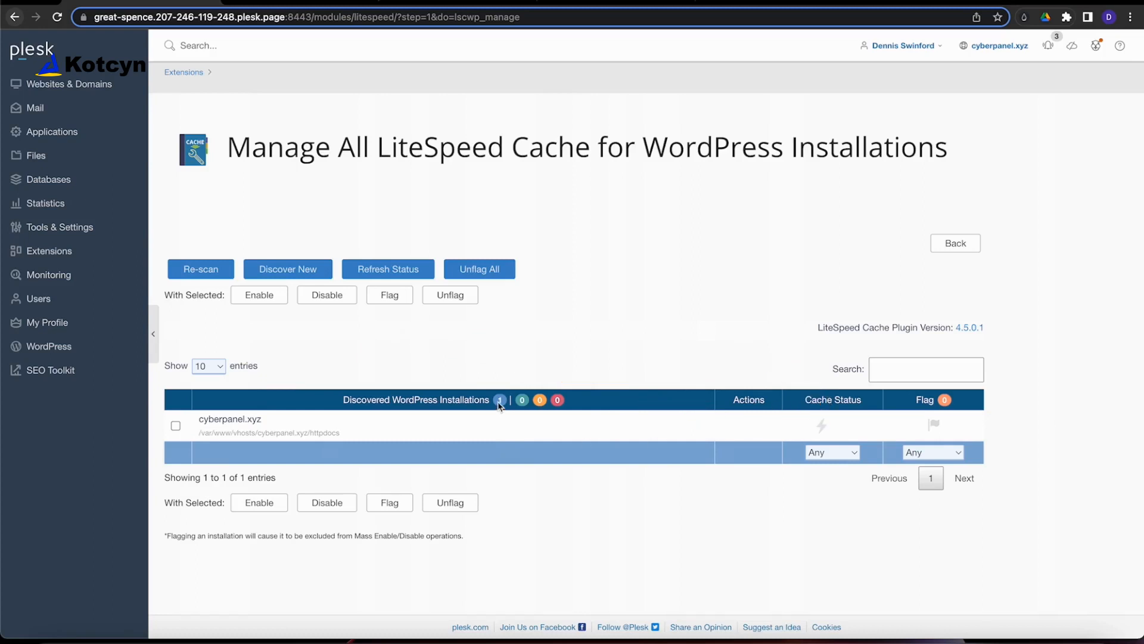
# Select the cyberpanel.xyz WordPress installation, enable LiteSpeed Cache for it, expand the success messages and return to the LiteSpeed main page.
pyautogui.moveTo(502, 404)
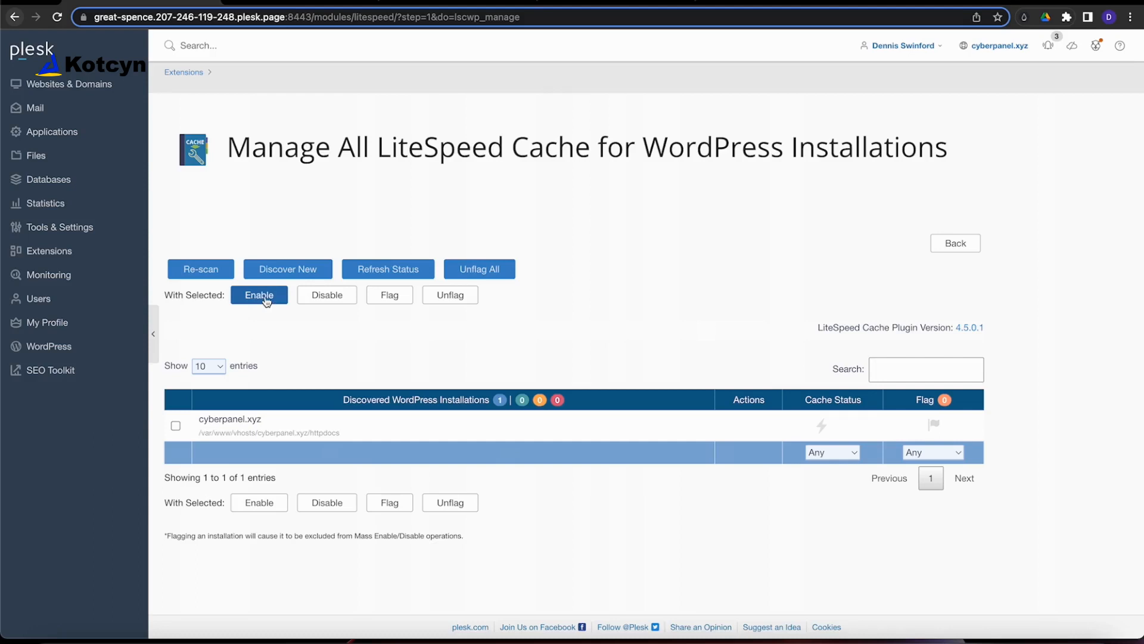
pyautogui.click(175, 427)
pyautogui.click(173, 429)
pyautogui.click(178, 426)
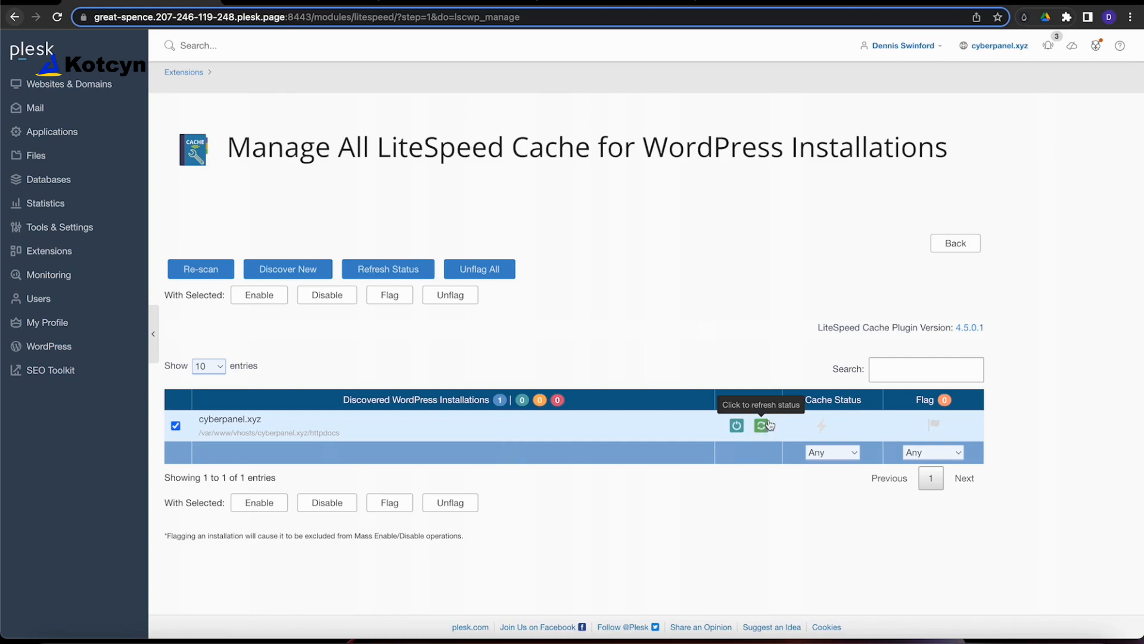
pyautogui.click(737, 427)
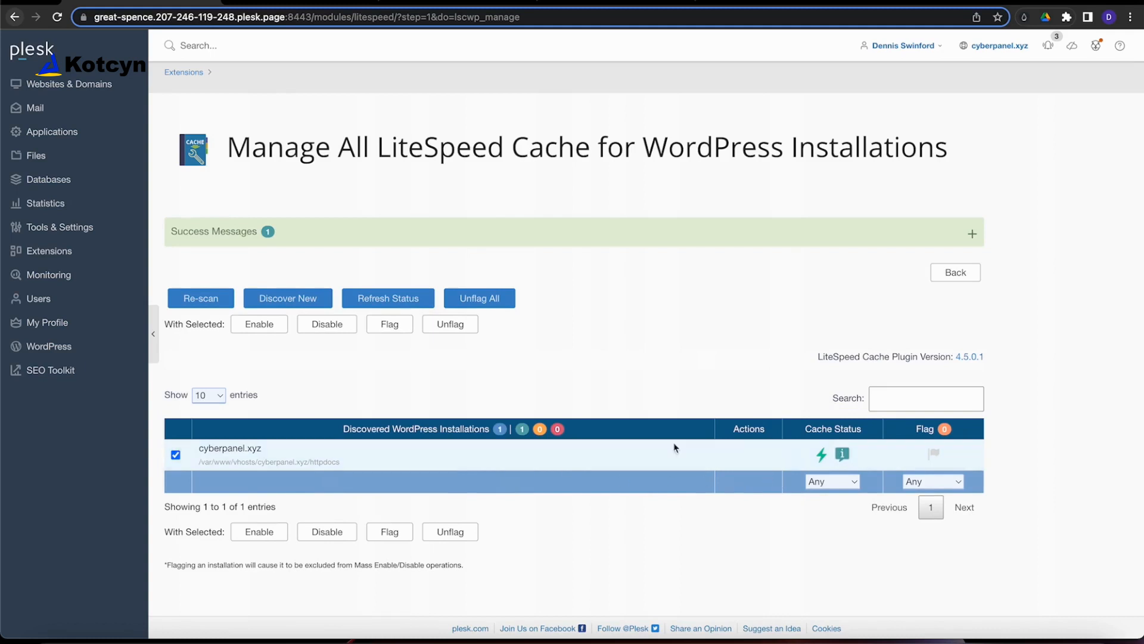
pyautogui.moveTo(523, 435)
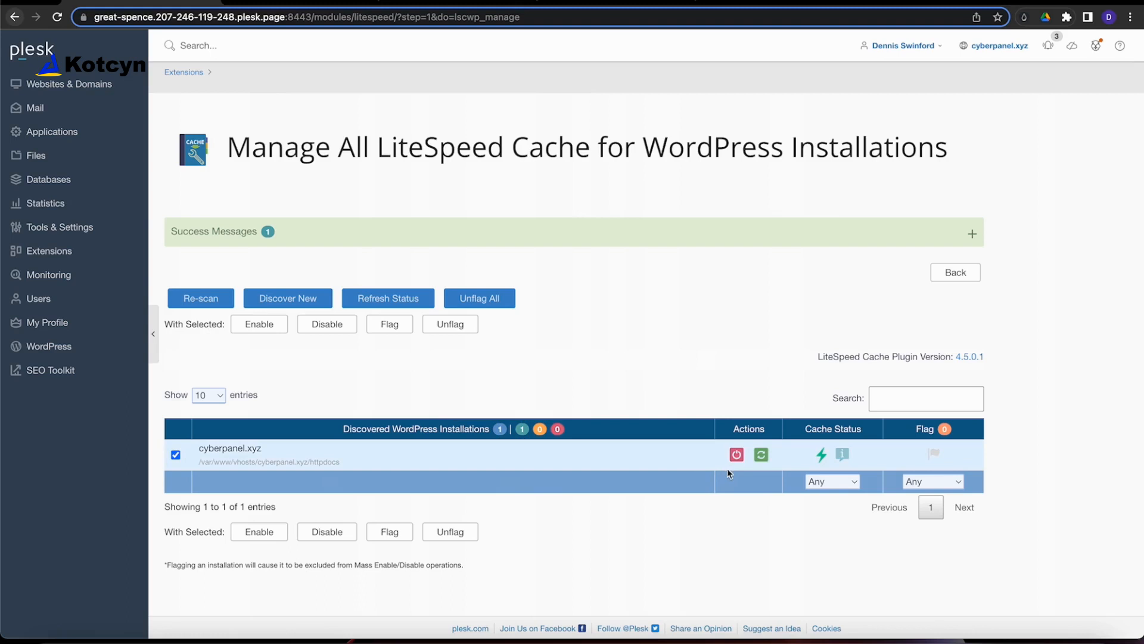
pyautogui.moveTo(820, 457)
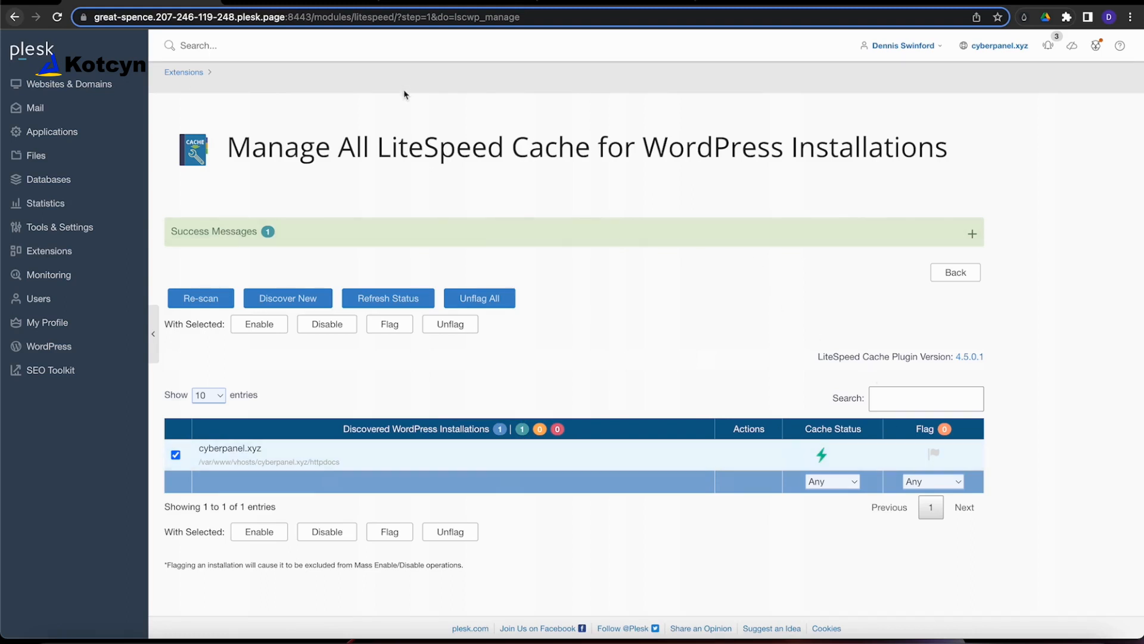
pyautogui.click(267, 238)
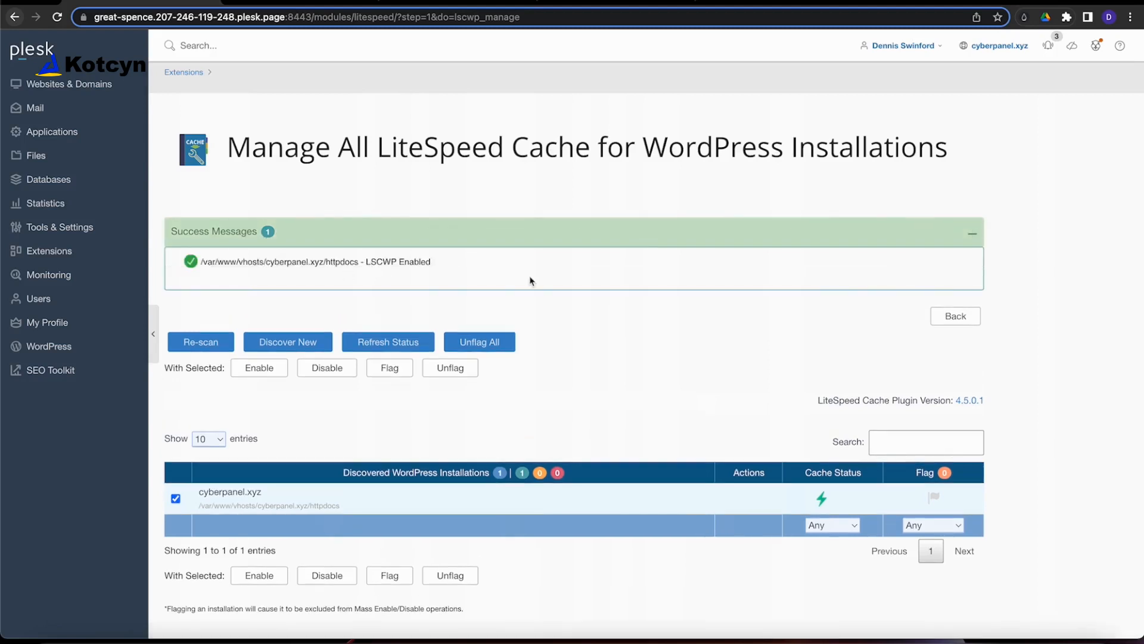
pyautogui.click(943, 325)
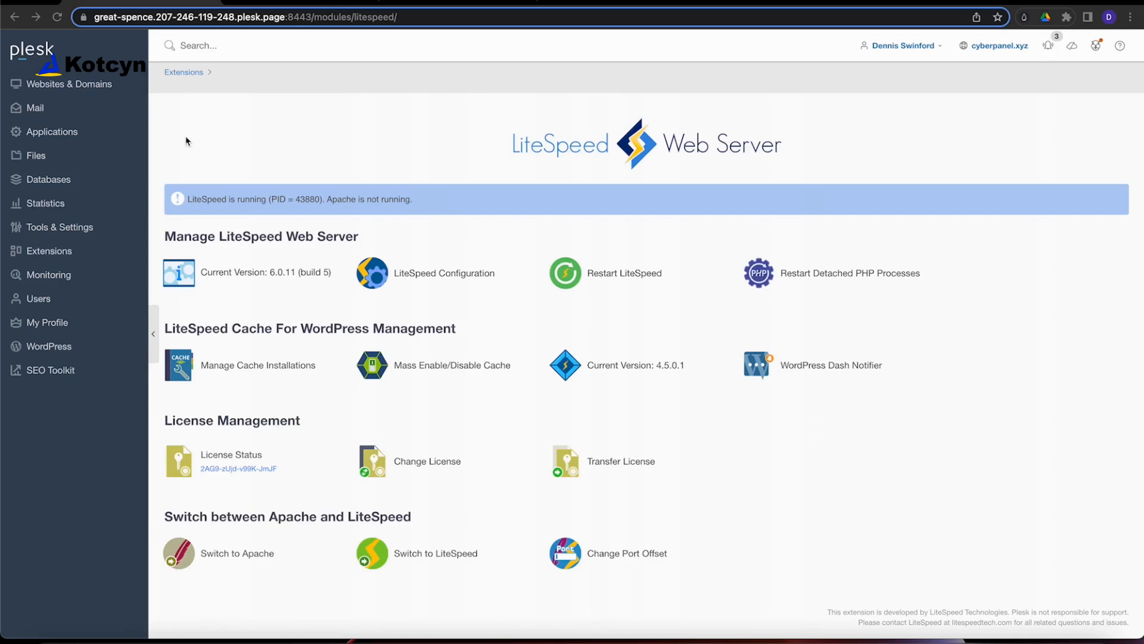
# In the PHP settings of cyberpanel.xyz, keep PHP version 7.4.28 and set PHP to run as FastCGI application.
pyautogui.click(54, 85)
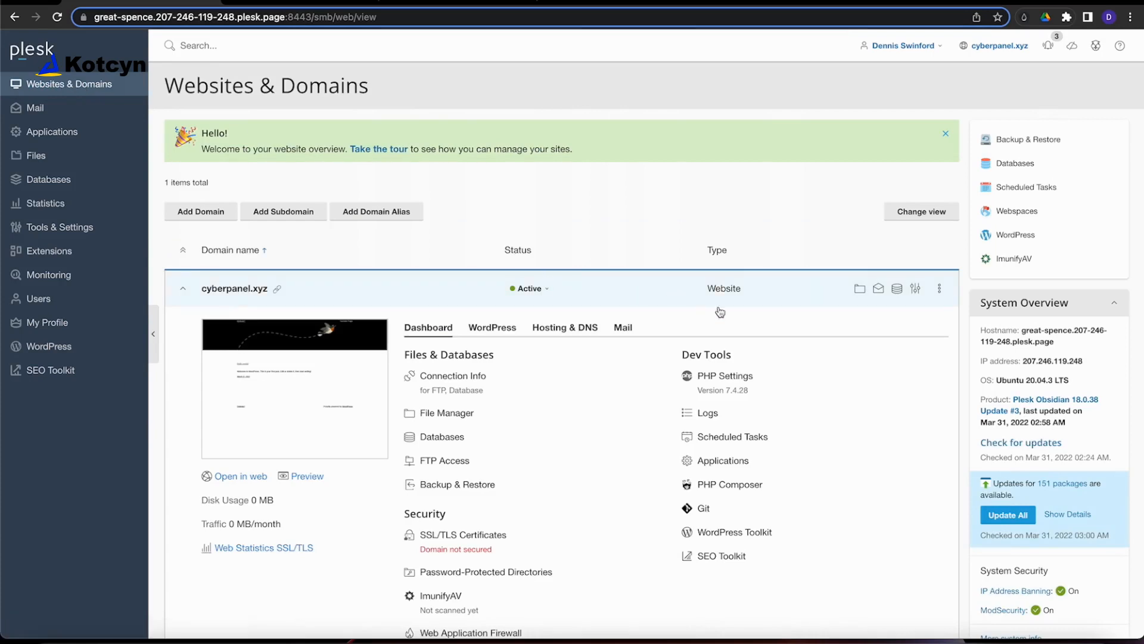
pyautogui.click(732, 384)
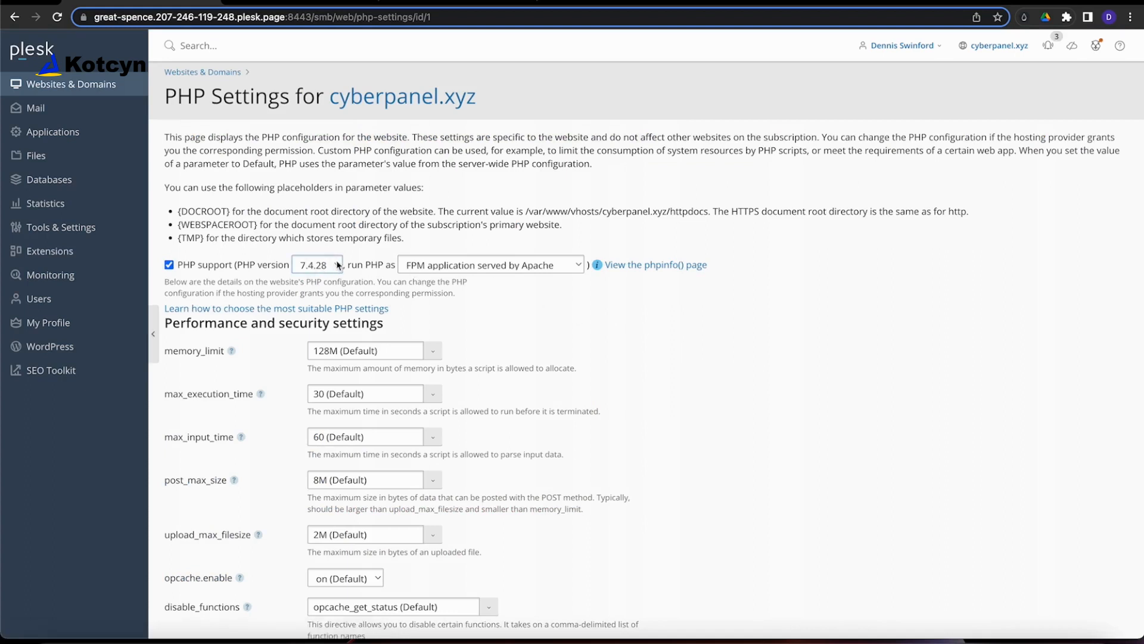
pyautogui.click(340, 265)
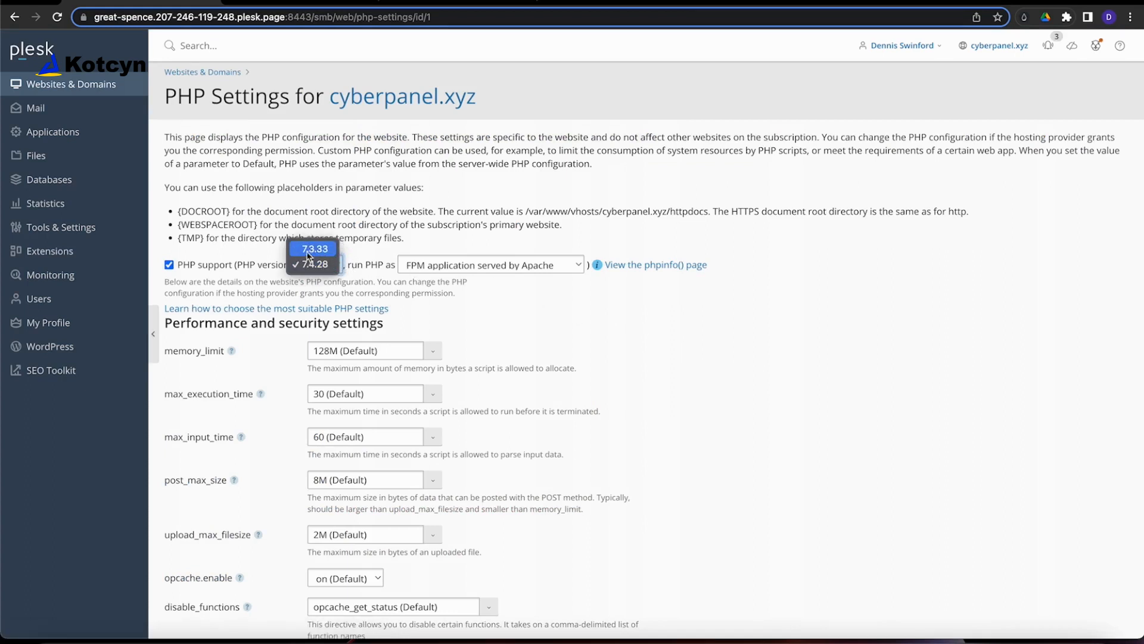
pyautogui.click(311, 266)
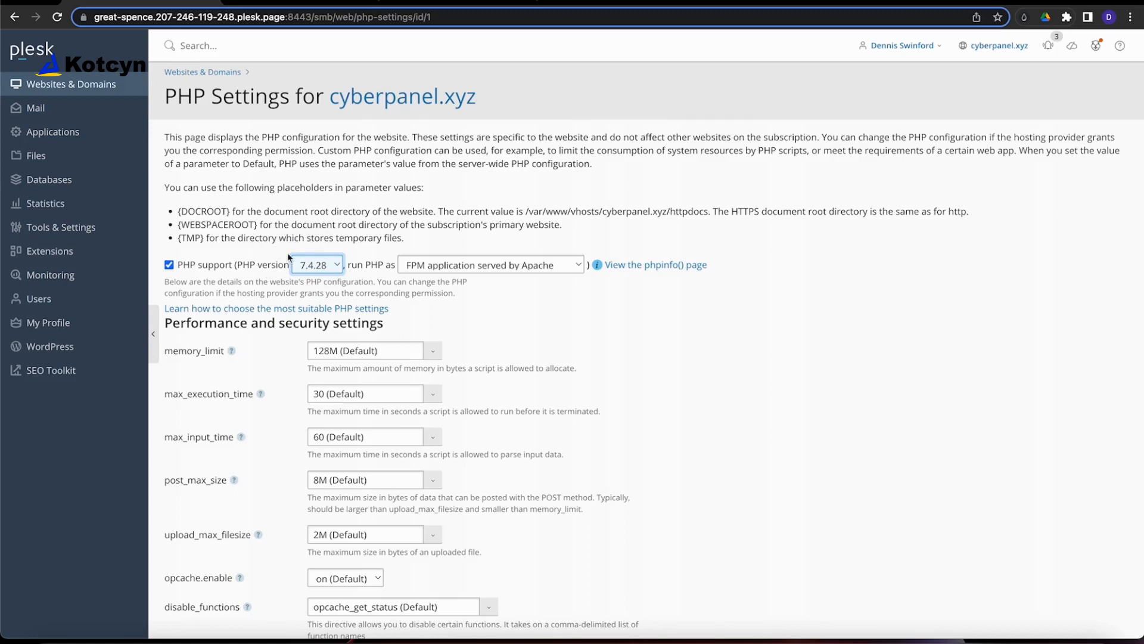
pyautogui.click(579, 267)
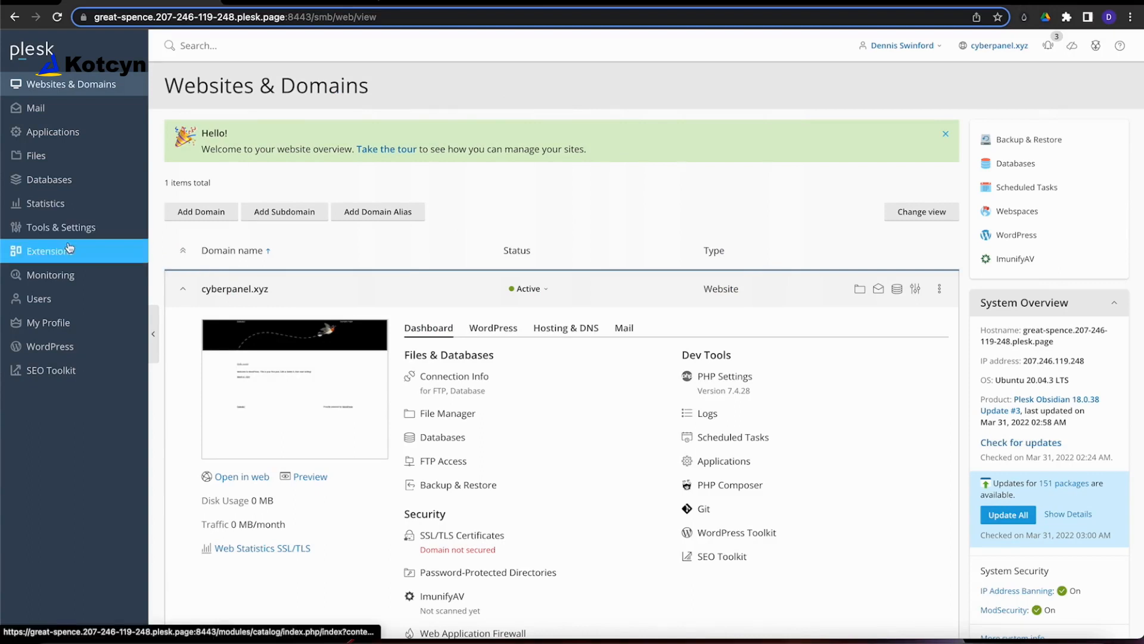
# In the server-wide PHP settings, disable the remaining PHP handlers so that only 7.4.28 FastCGI application stays enabled.
pyautogui.click(43, 235)
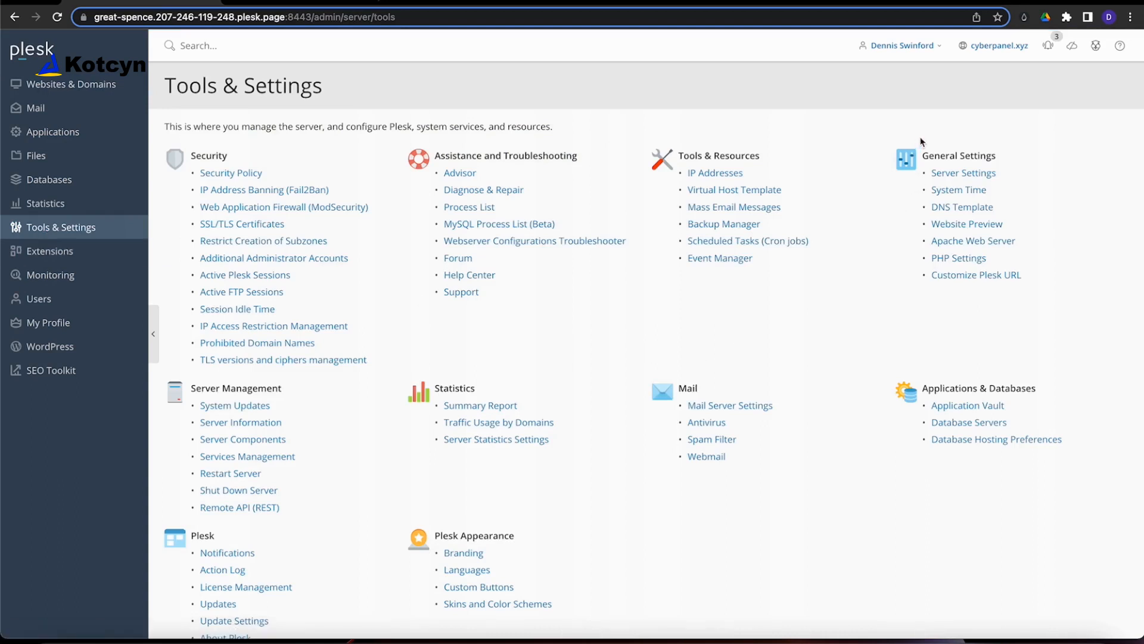
pyautogui.click(940, 263)
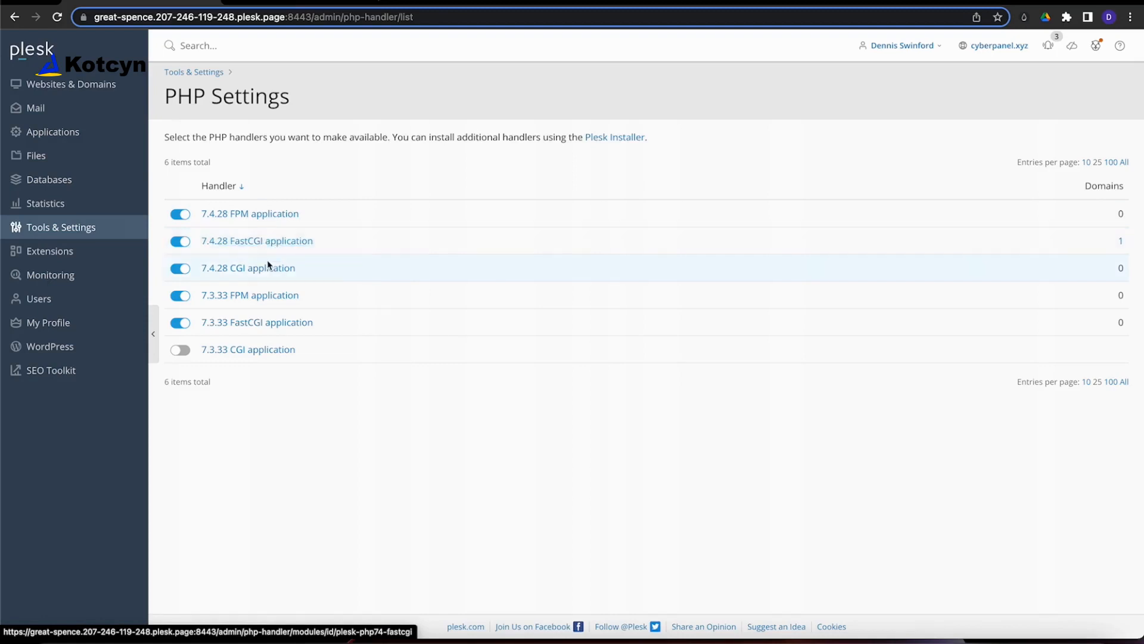
pyautogui.click(180, 323)
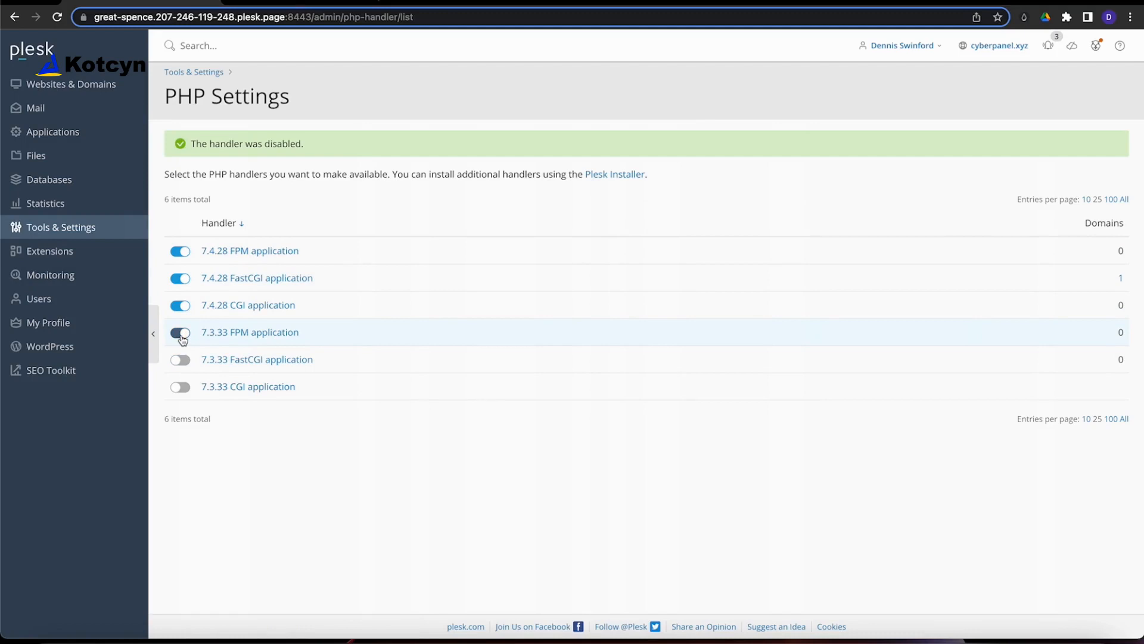
pyautogui.click(182, 335)
pyautogui.click(180, 305)
pyautogui.click(187, 260)
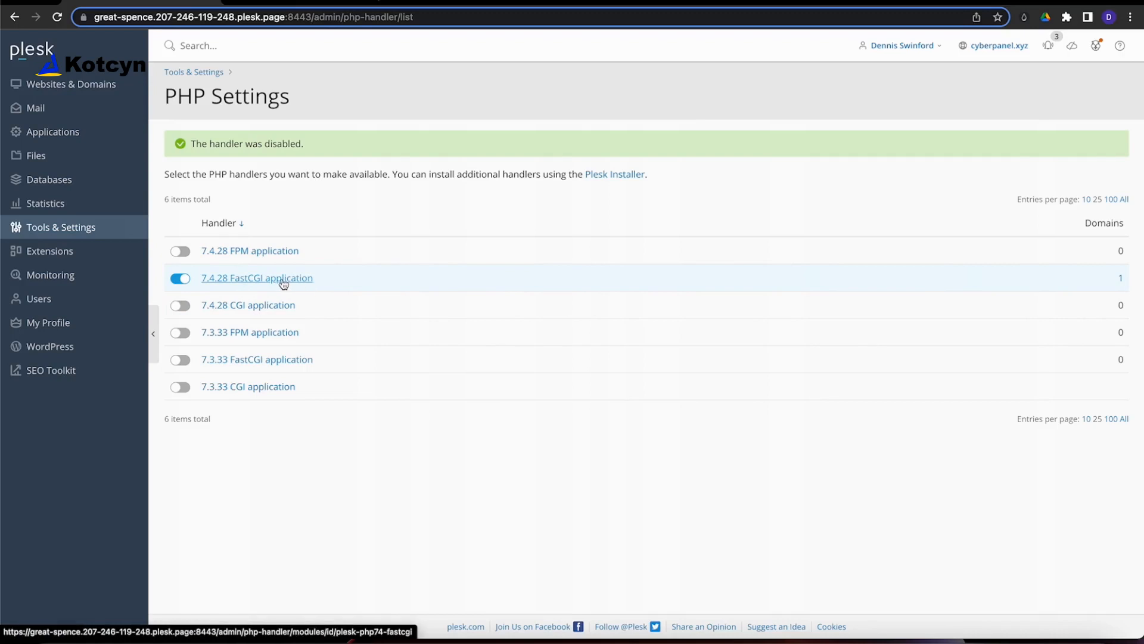
# Reopen the PHP settings of cyberpanel.xyz and check which handlers are offered, keeping FastCGI application selected.
pyautogui.click(105, 88)
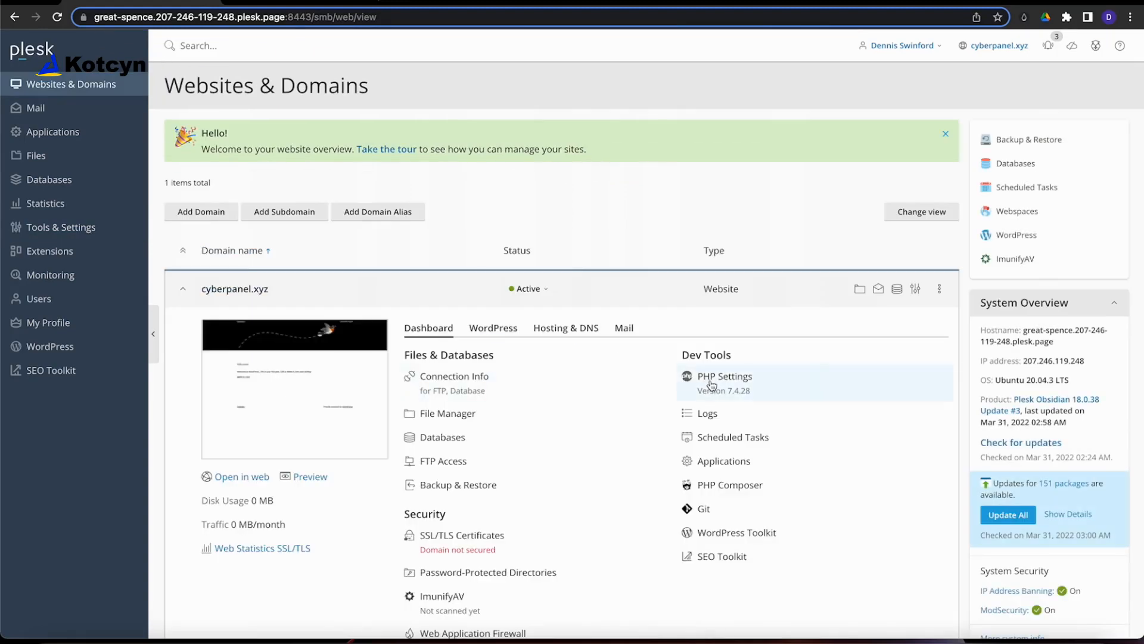
pyautogui.click(712, 383)
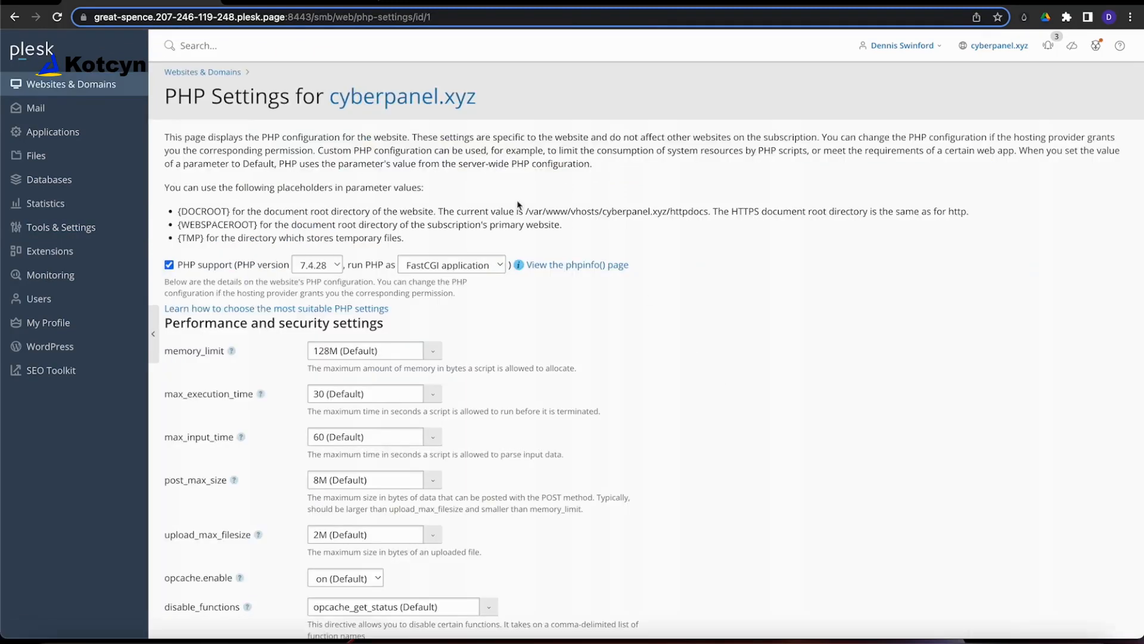
pyautogui.click(445, 272)
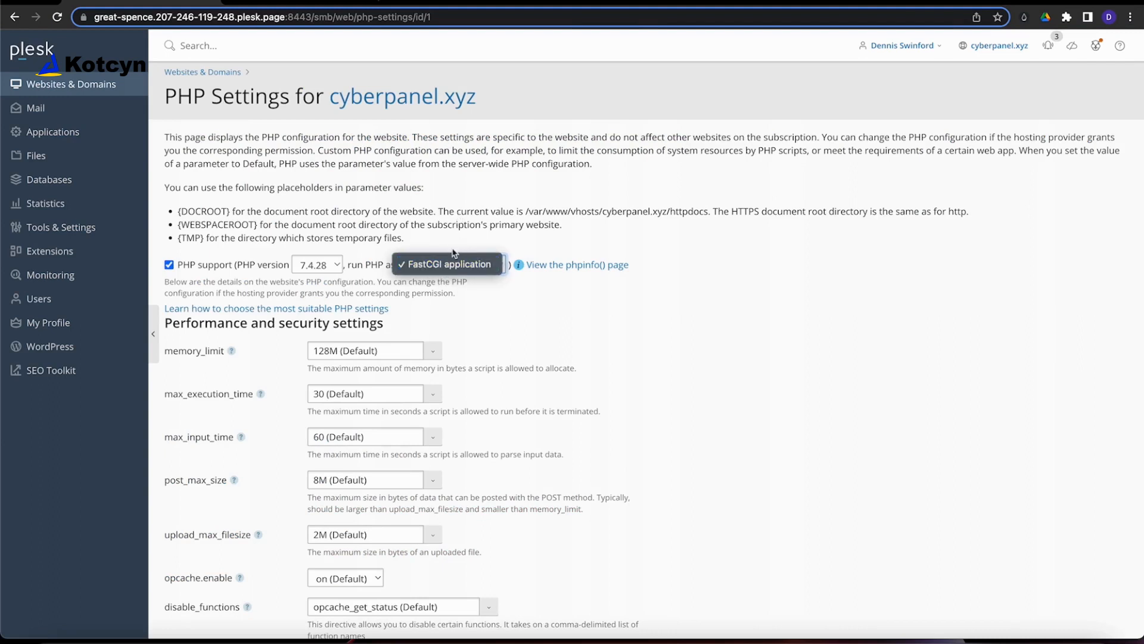
pyautogui.click(449, 268)
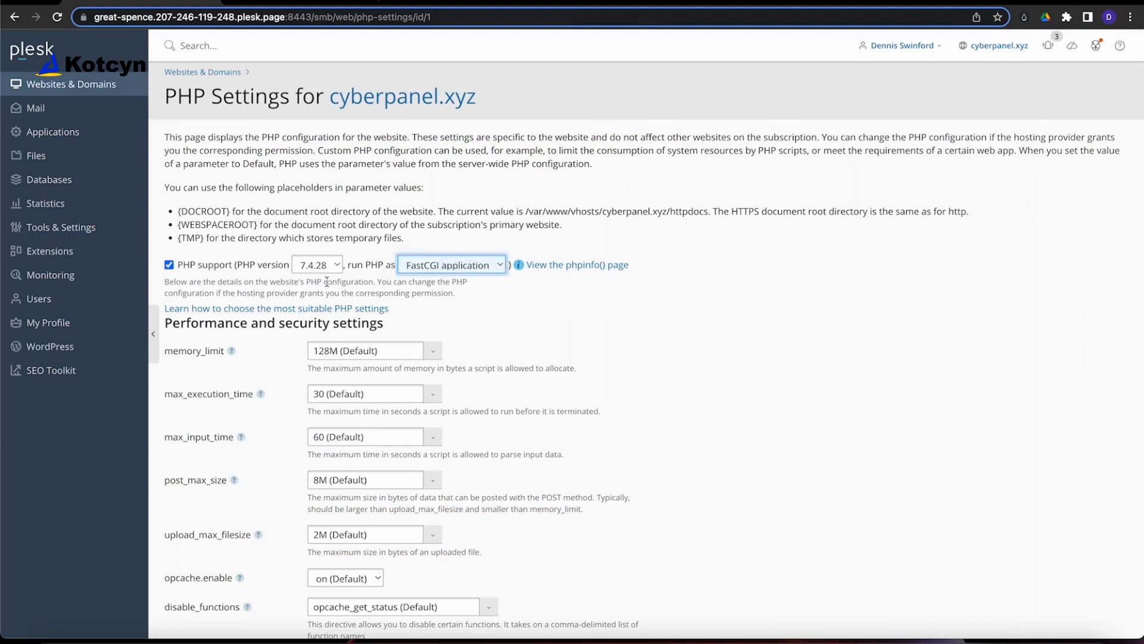
# Keep PHP version 7.4.28 with FastCGI application for cyberpanel.xyz and save its PHP settings.
pyautogui.click(306, 273)
pyautogui.click(435, 301)
pyautogui.scroll(-1, 453, 306)
pyautogui.scroll(-15, 454, 312)
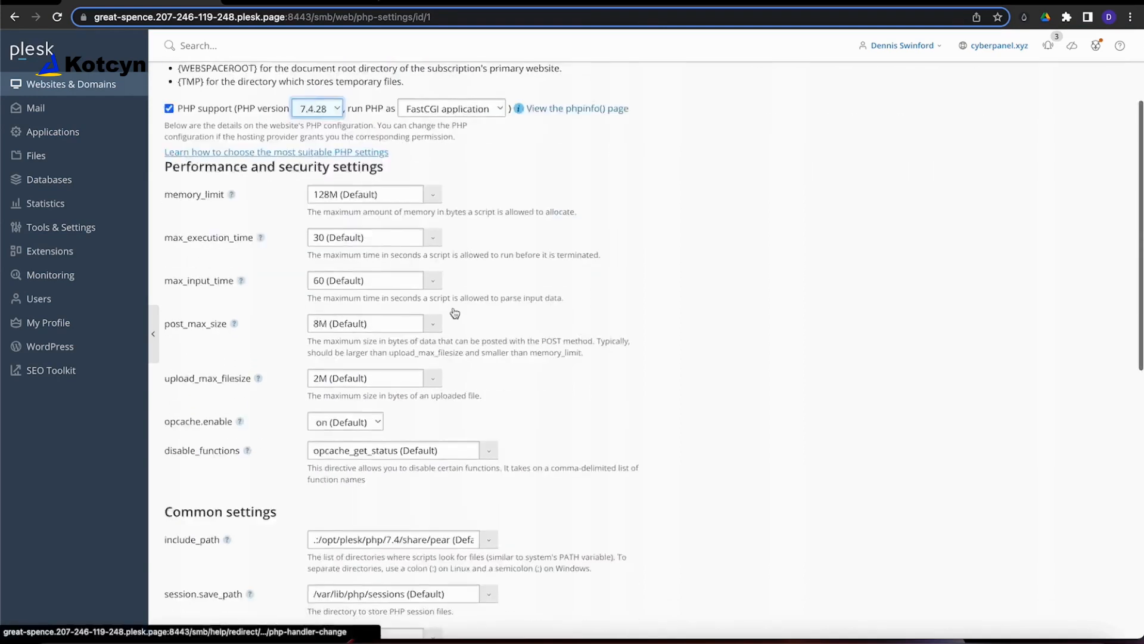
pyautogui.click(416, 564)
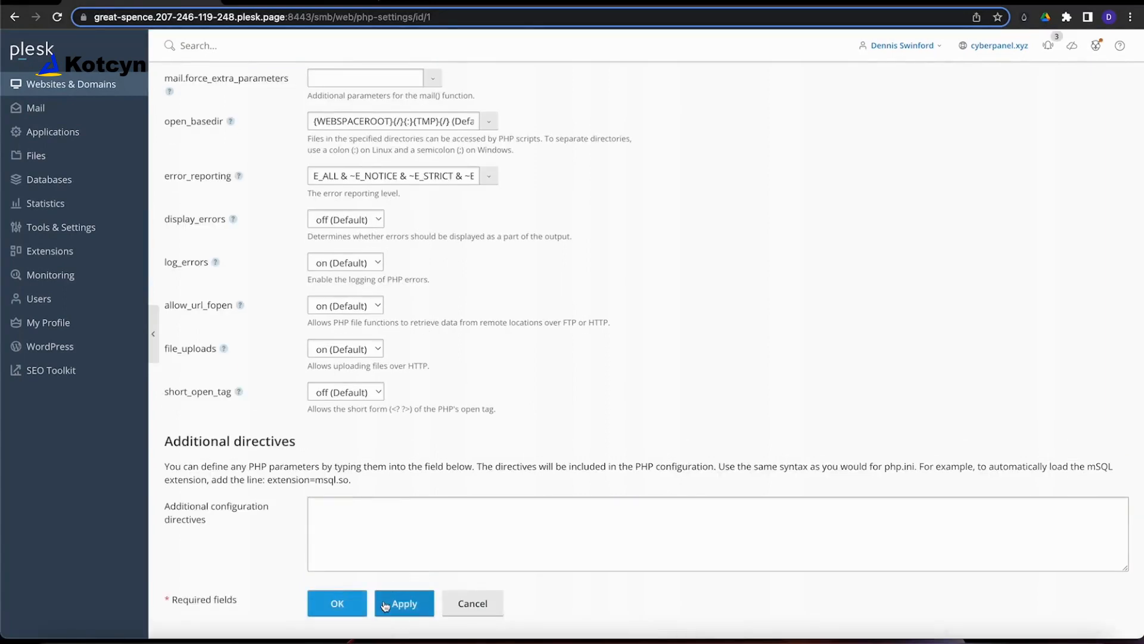
pyautogui.click(384, 603)
pyautogui.click(352, 603)
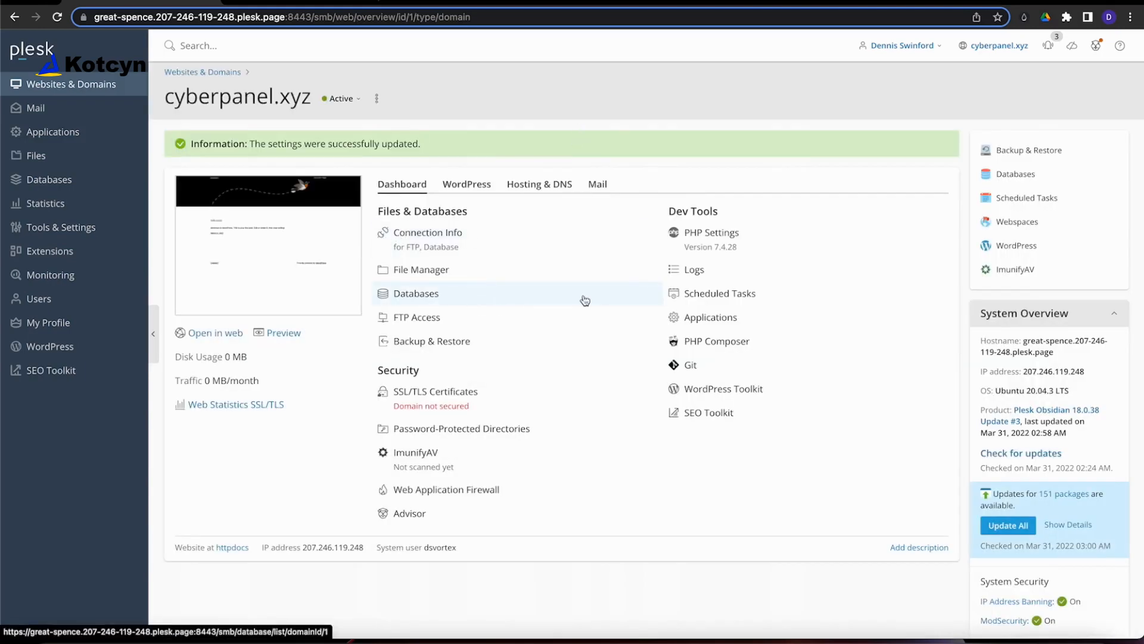
# Reopen the PHP settings of cyberpanel.xyz, check the Server API entry on its phpinfo() page and close that page.
pyautogui.click(695, 241)
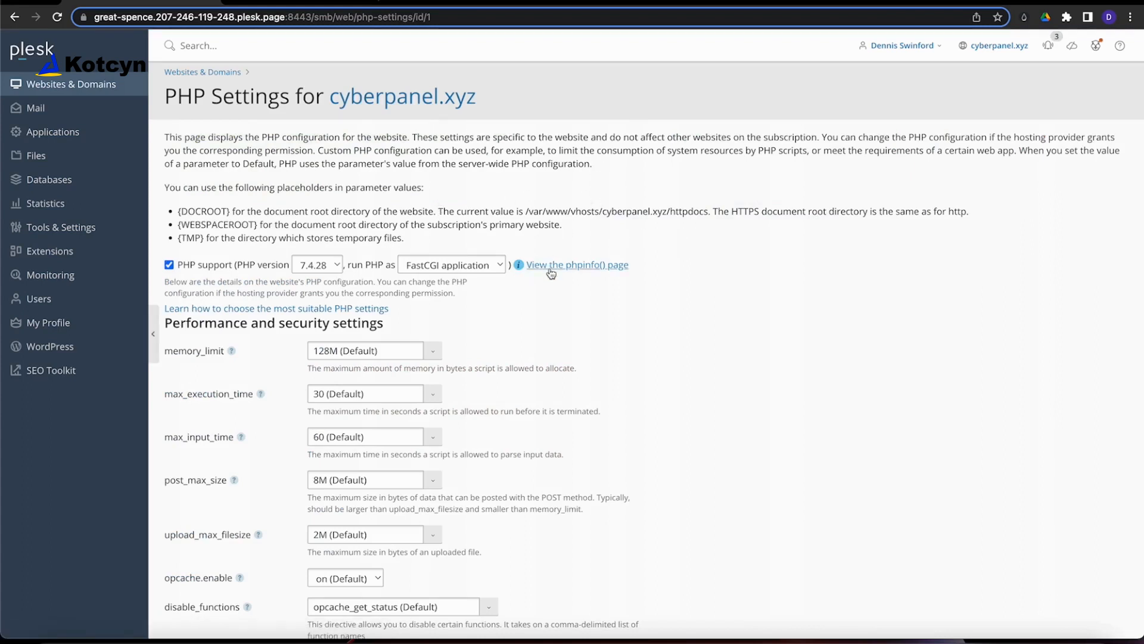
pyautogui.click(564, 266)
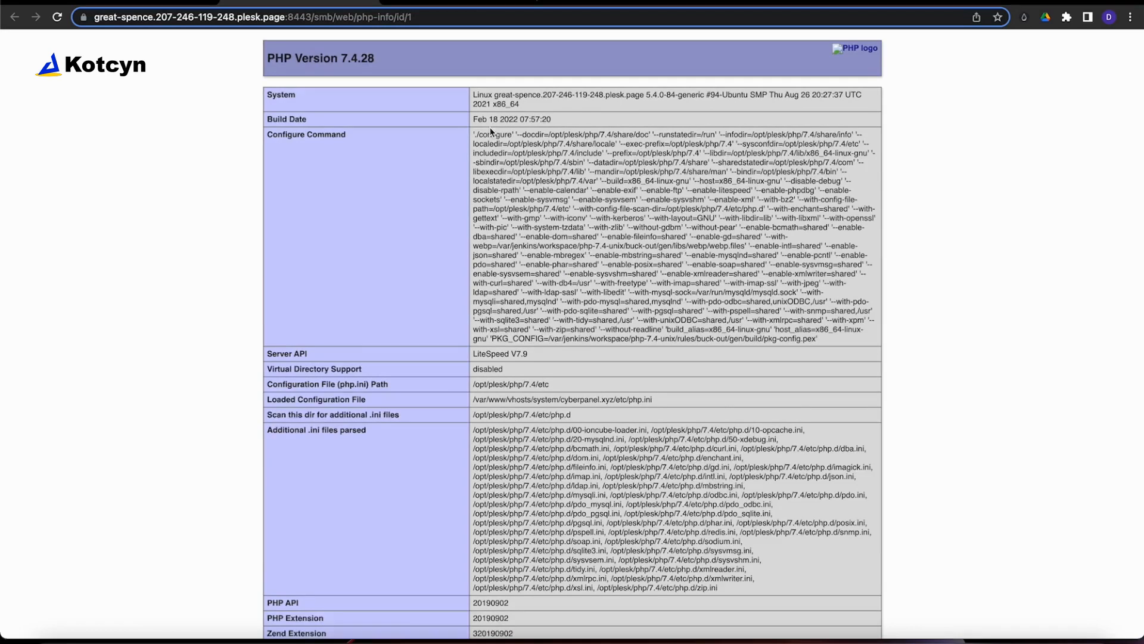
pyautogui.scroll(-3, 485, 125)
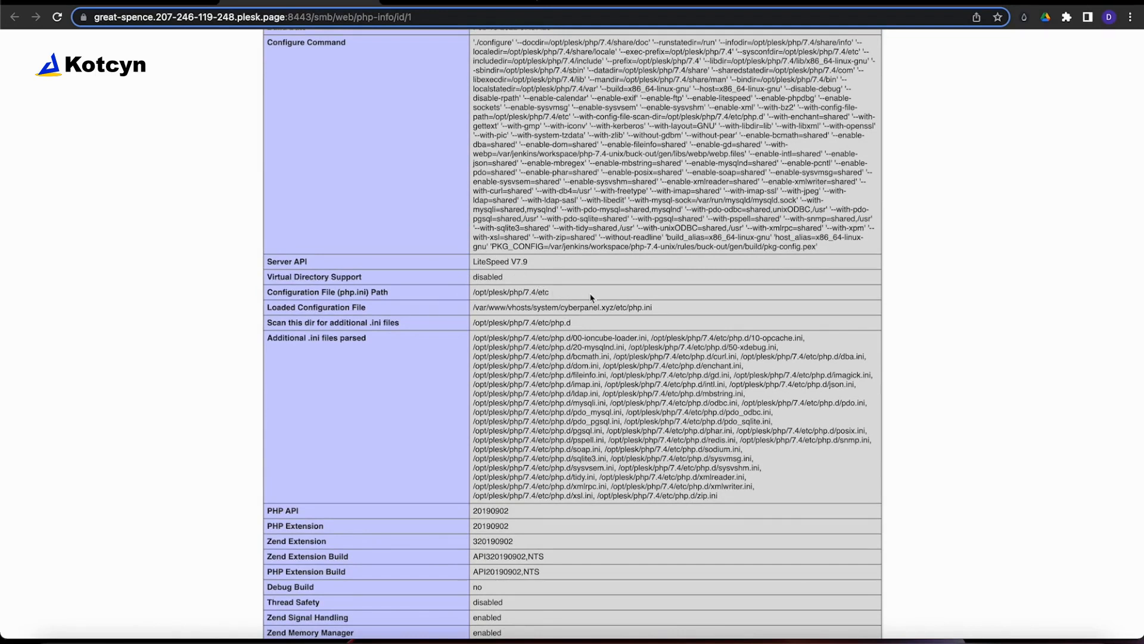
pyautogui.scroll(3, 449, 76)
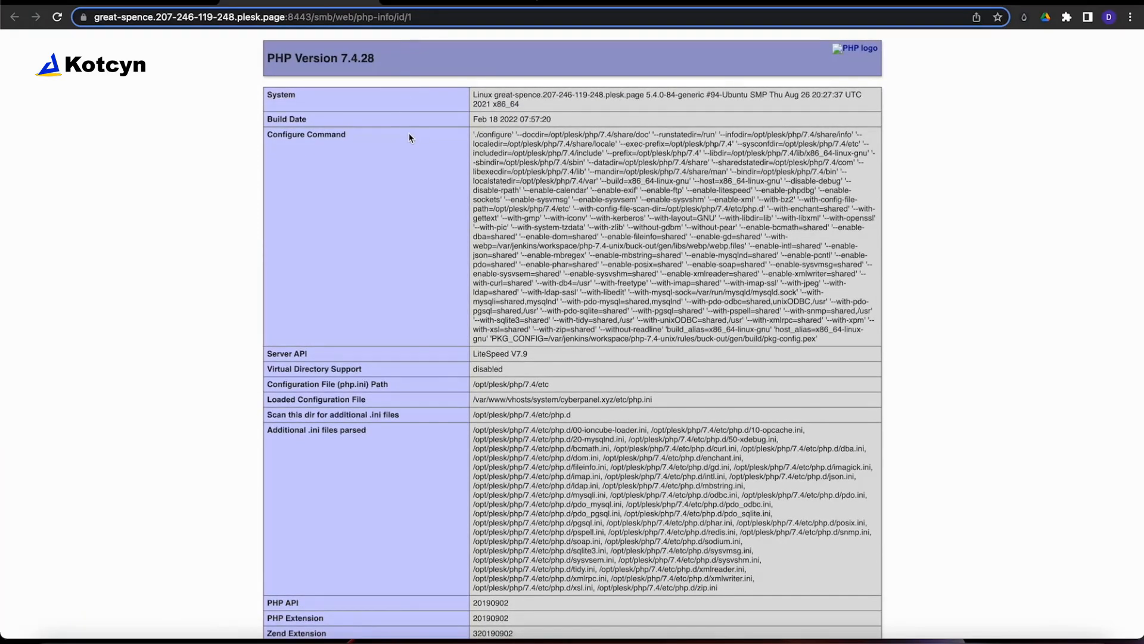
pyautogui.scroll(-1, 408, 124)
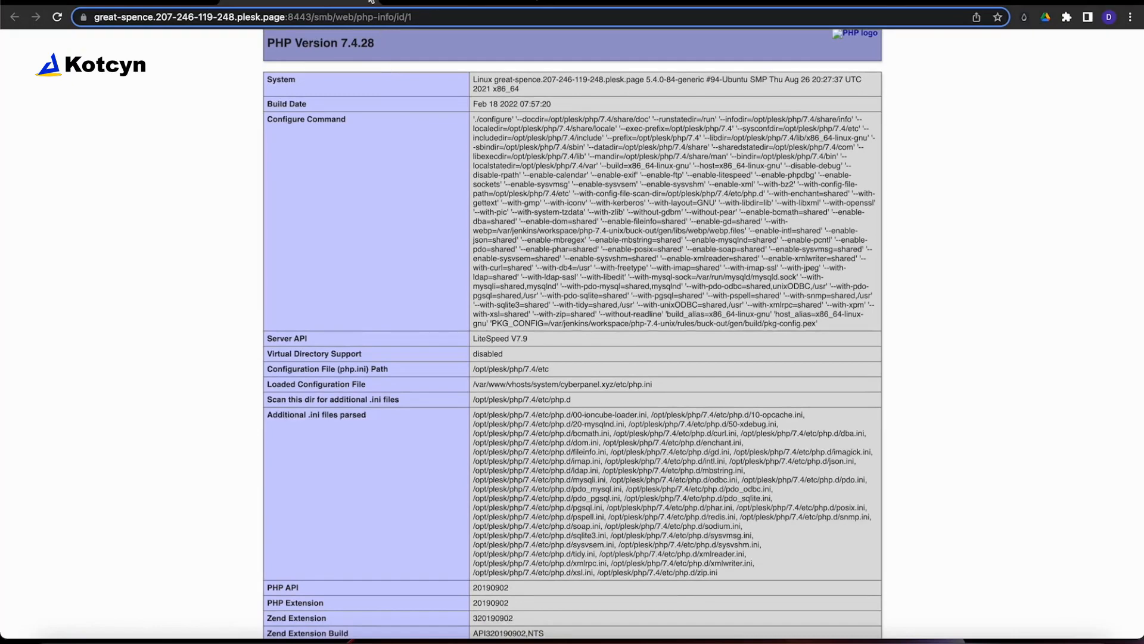
pyautogui.click(371, 2)
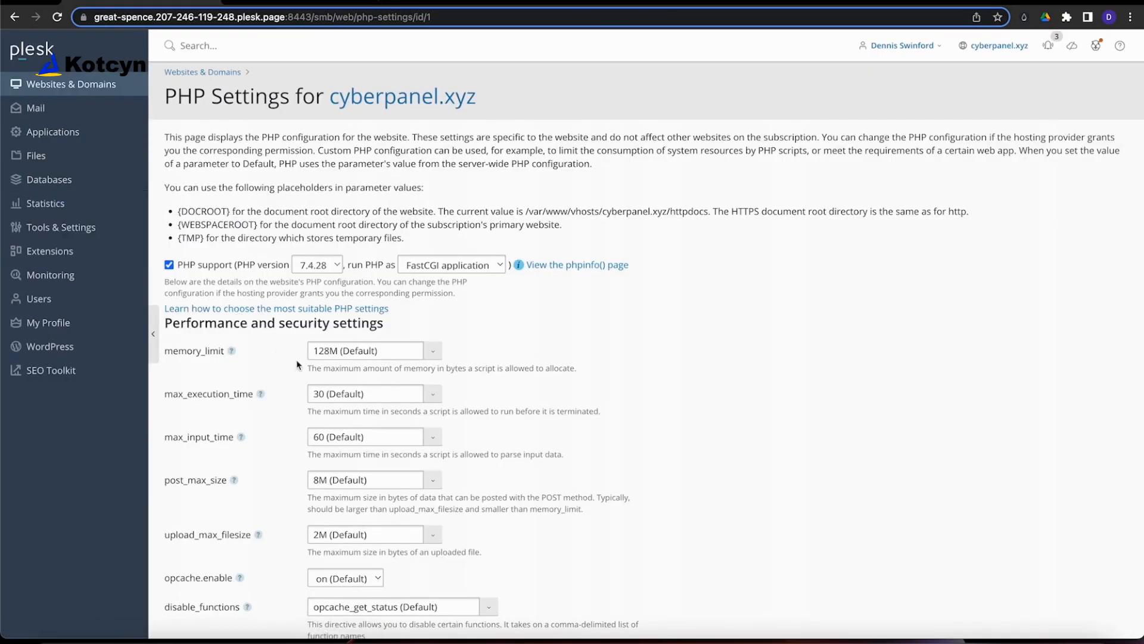
# Minimize the browser window and open the Screen Shot image saved on the desktop.
pyautogui.hotkey('ctrl', 'Up')
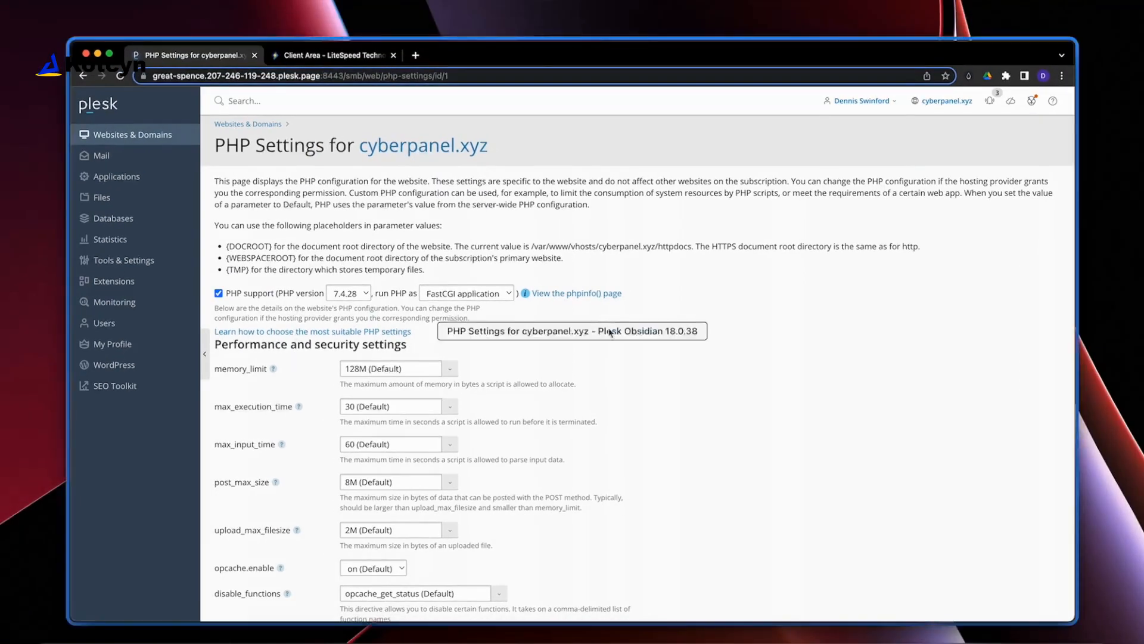
pyautogui.click(102, 62)
pyautogui.click(34, 0)
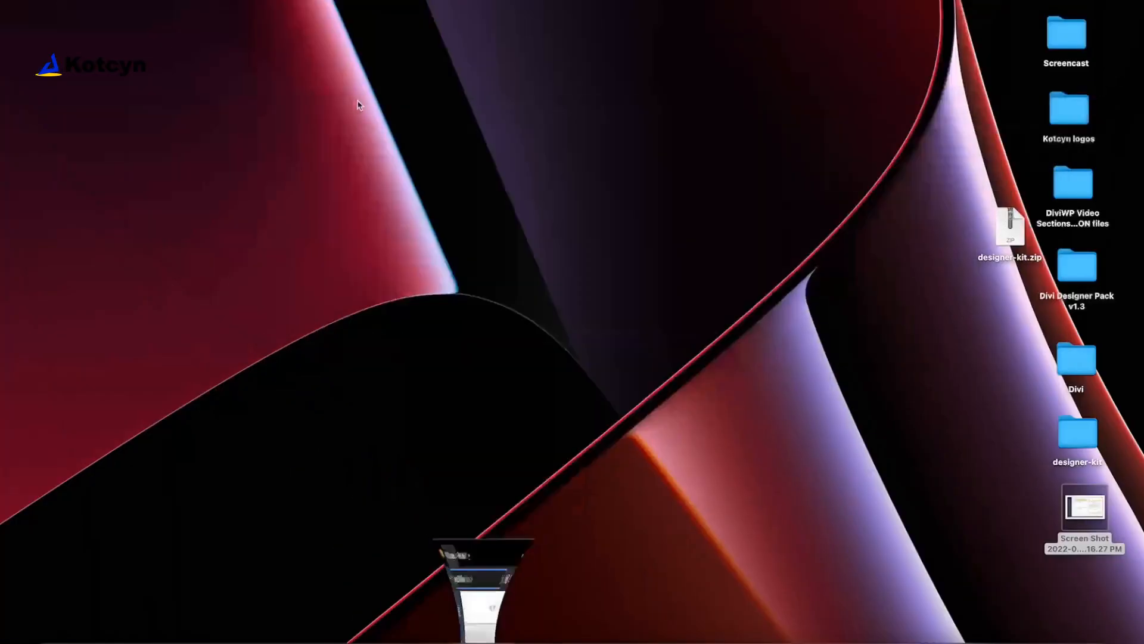
pyautogui.doubleClick(1084, 517)
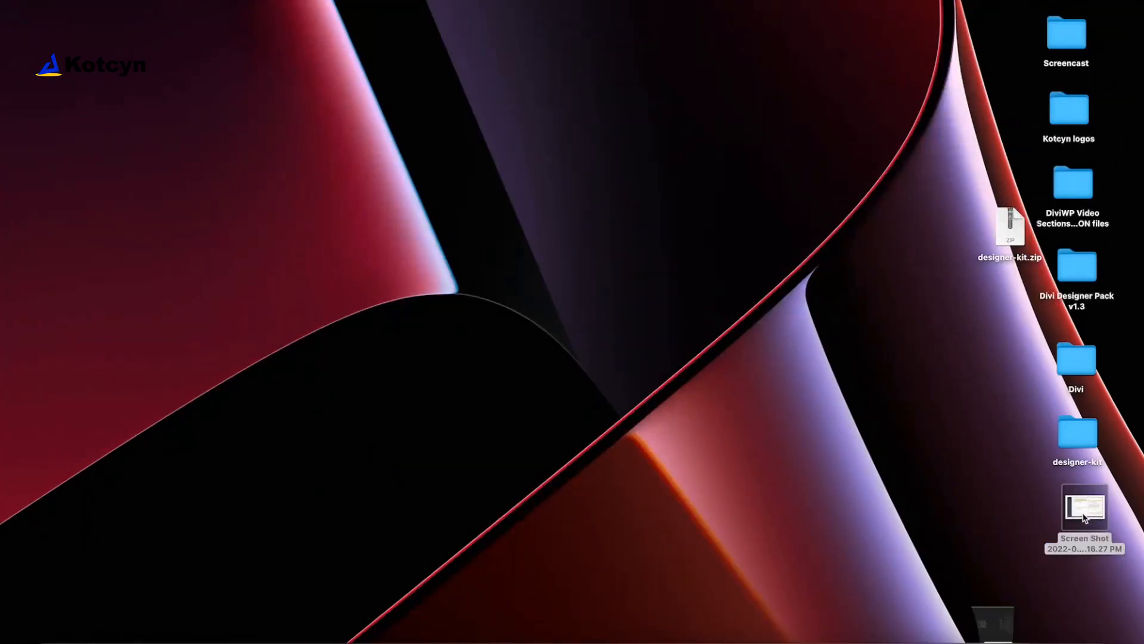